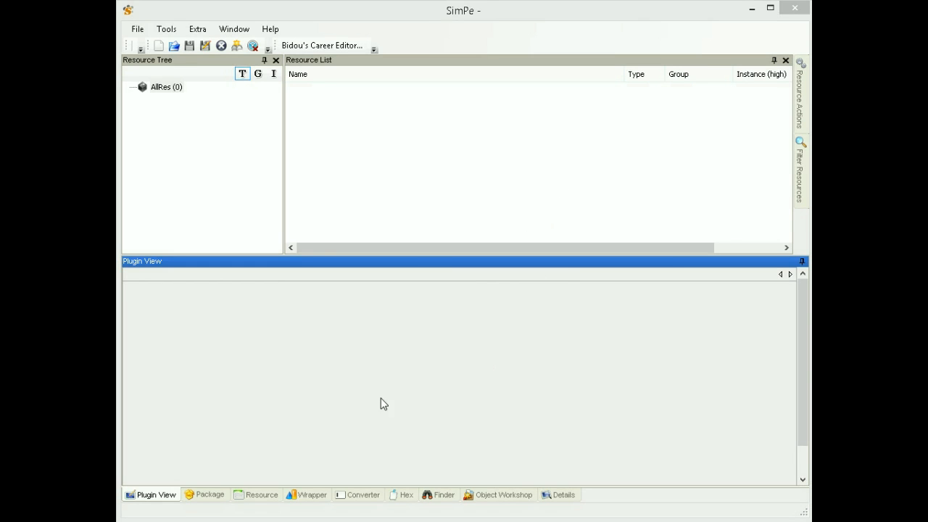
# Load the object catalog in Object Workshop and expand the Unknown category
pyautogui.click(501, 496)
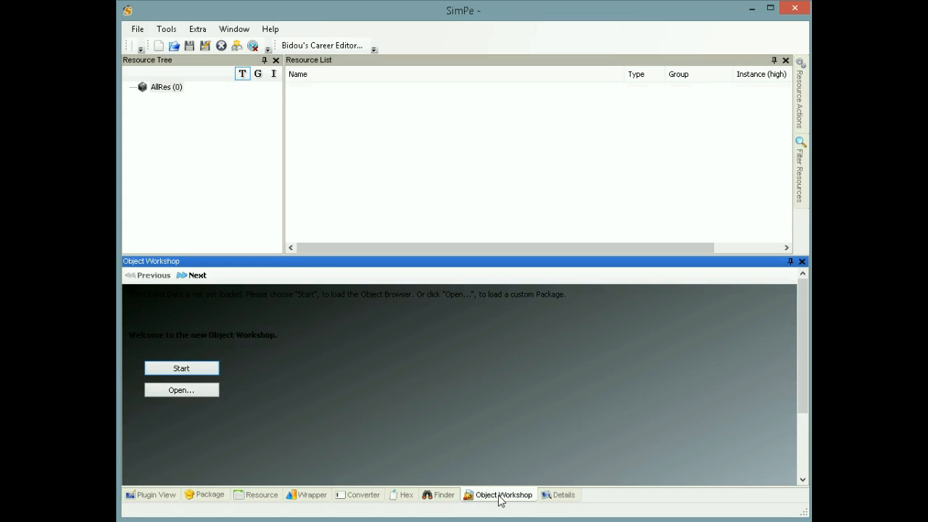
pyautogui.click(210, 372)
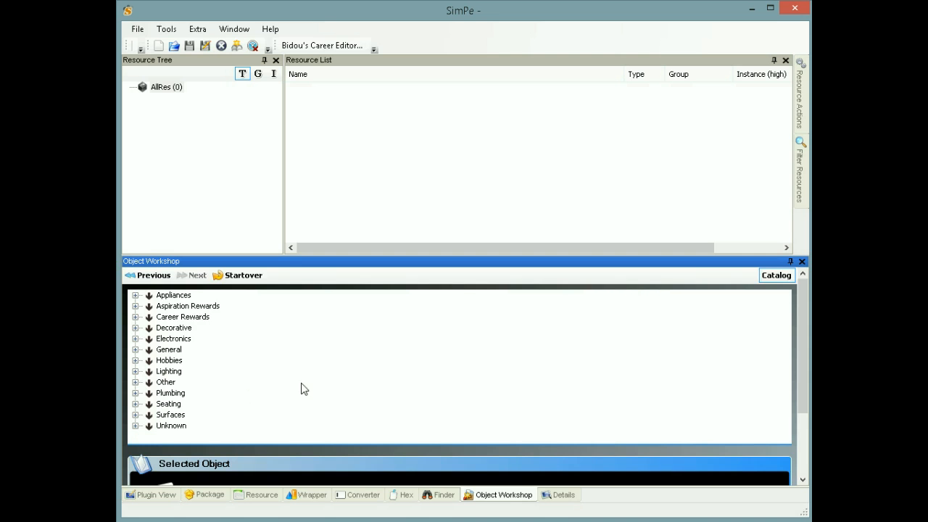
pyautogui.moveTo(805, 403); pyautogui.dragTo(802, 452)
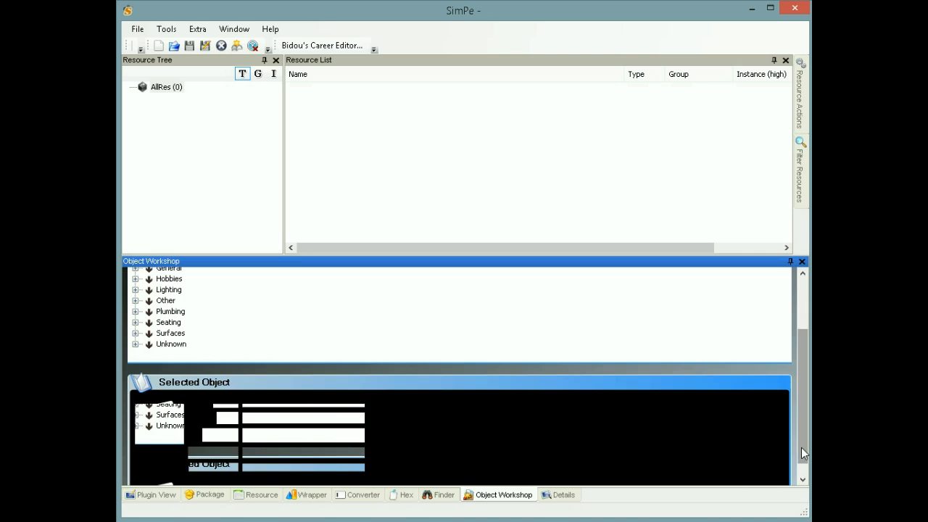
pyautogui.click(135, 346)
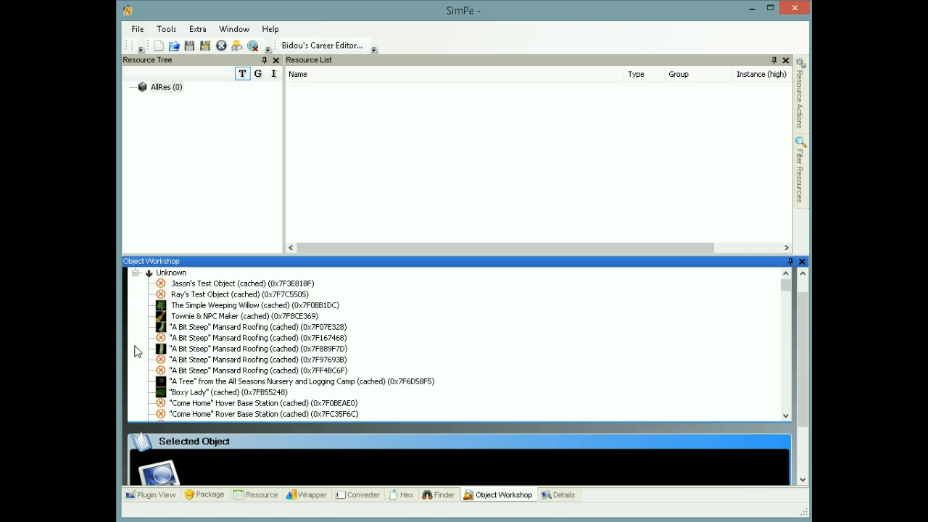
# Choose the Chili Con Carne object from the Unknown category and proceed to its task options
pyautogui.click(203, 342)
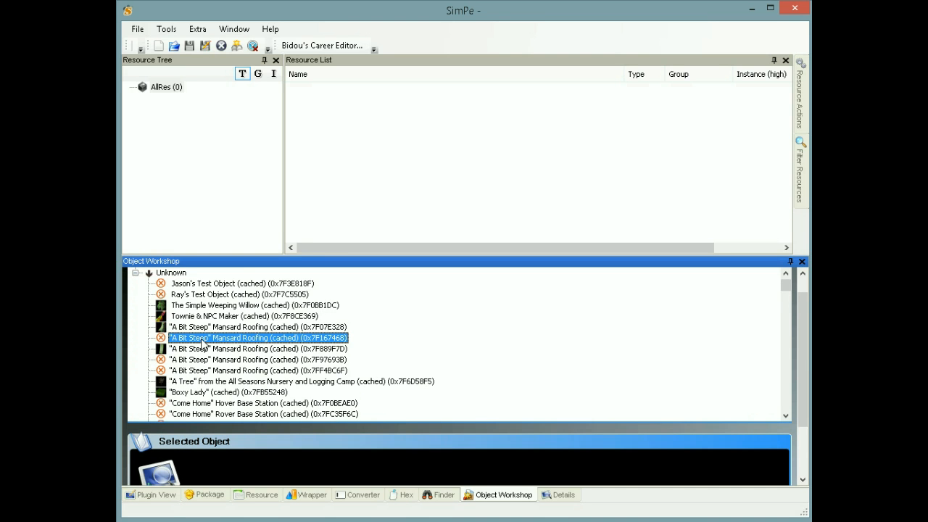
pyautogui.press('c')
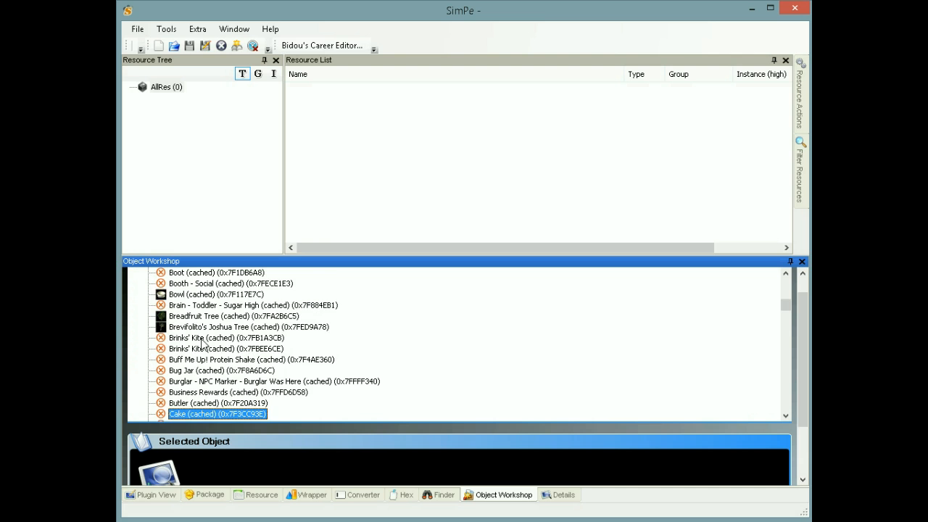
pyautogui.scroll(-6, 202, 342)
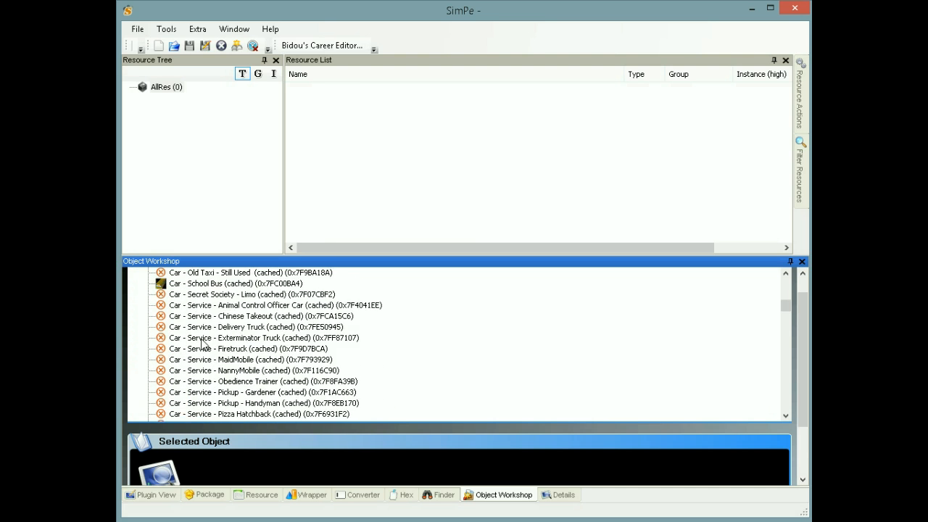
pyautogui.scroll(-12, 202, 340)
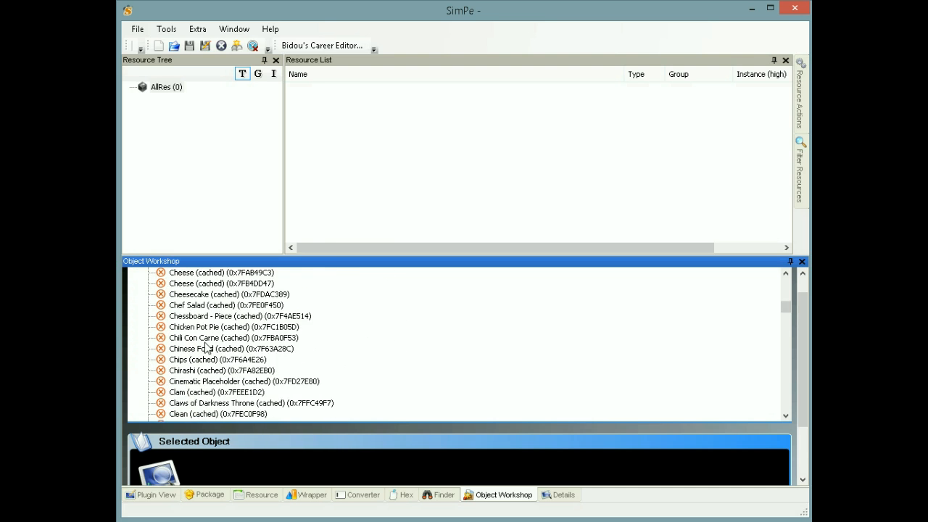
pyautogui.click(212, 338)
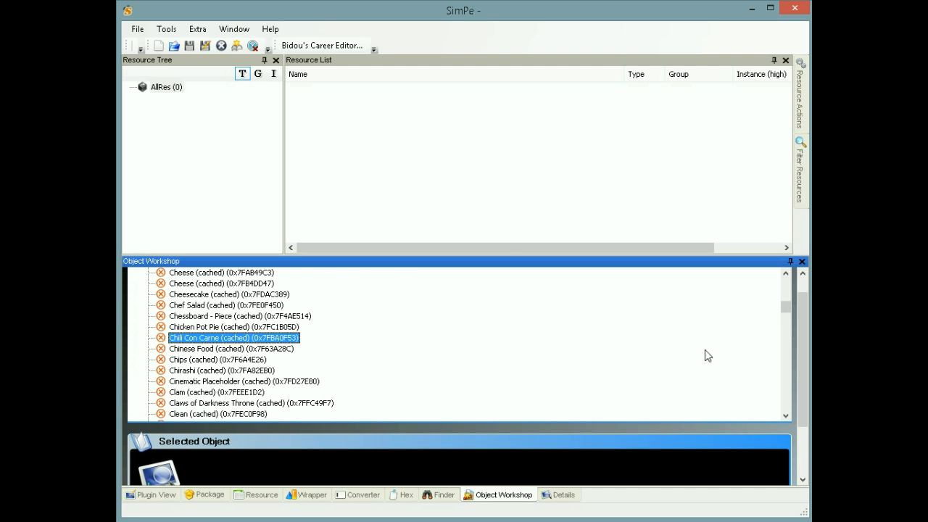
pyautogui.moveTo(802, 398); pyautogui.dragTo(805, 352)
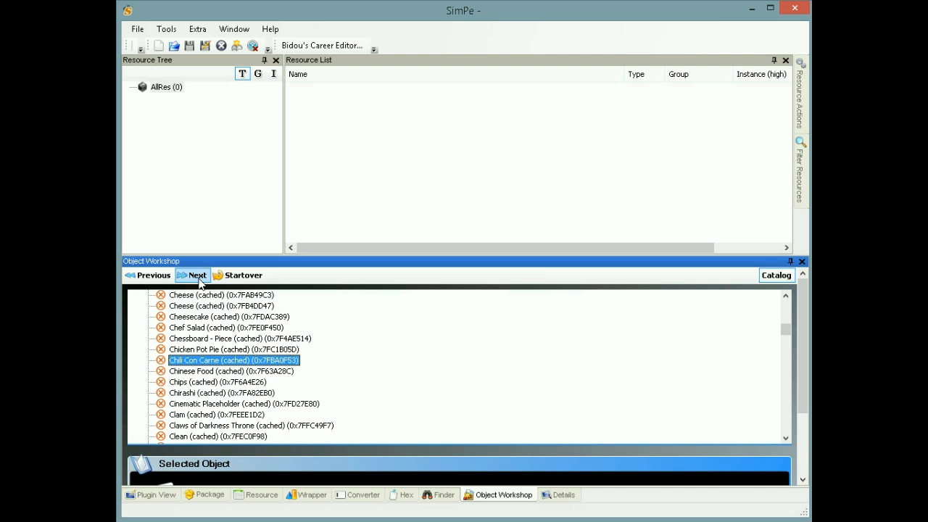
pyautogui.click(201, 284)
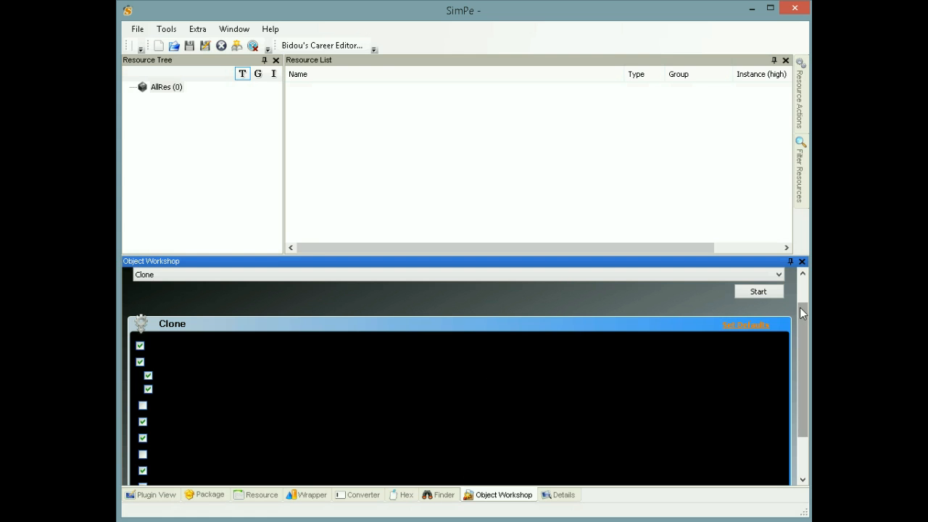
# Start the Clone task for the selected object, keeping the clone options as they are
pyautogui.moveTo(801, 306); pyautogui.dragTo(802, 283)
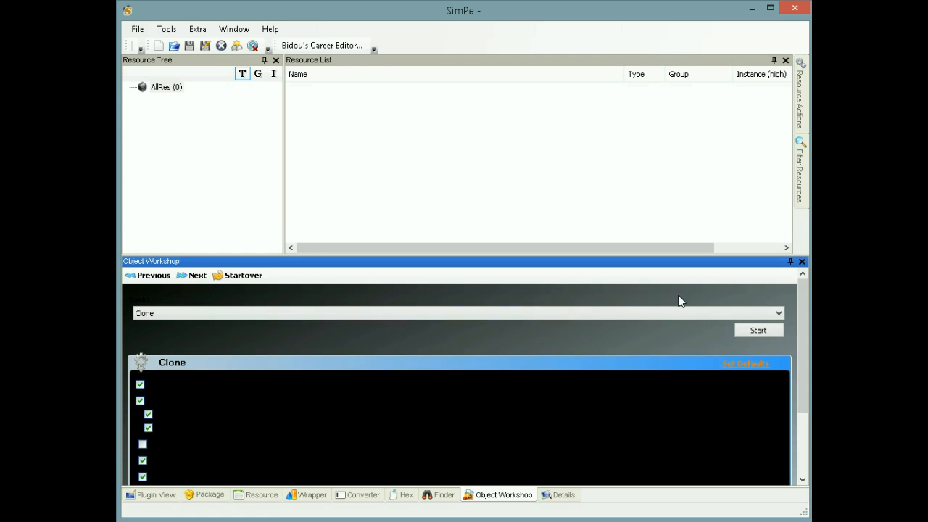
pyautogui.click(610, 313)
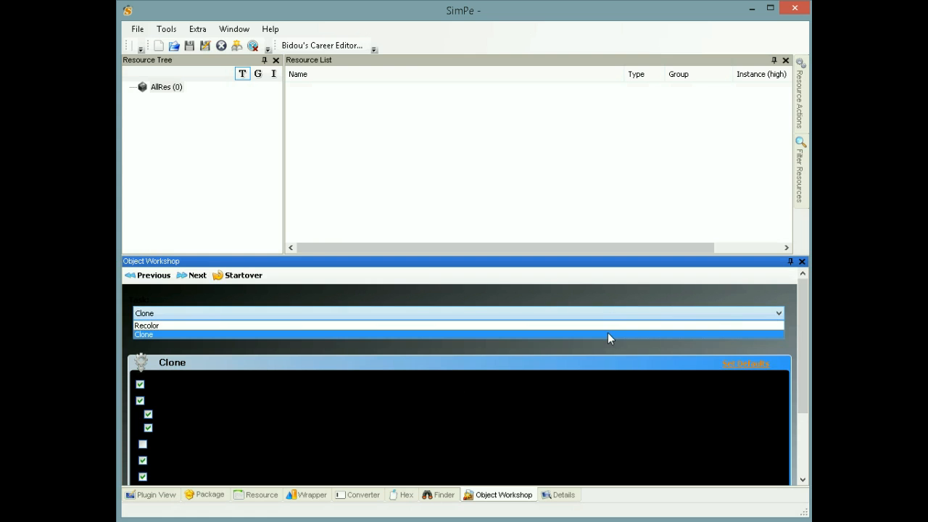
pyautogui.click(608, 334)
pyautogui.click(747, 367)
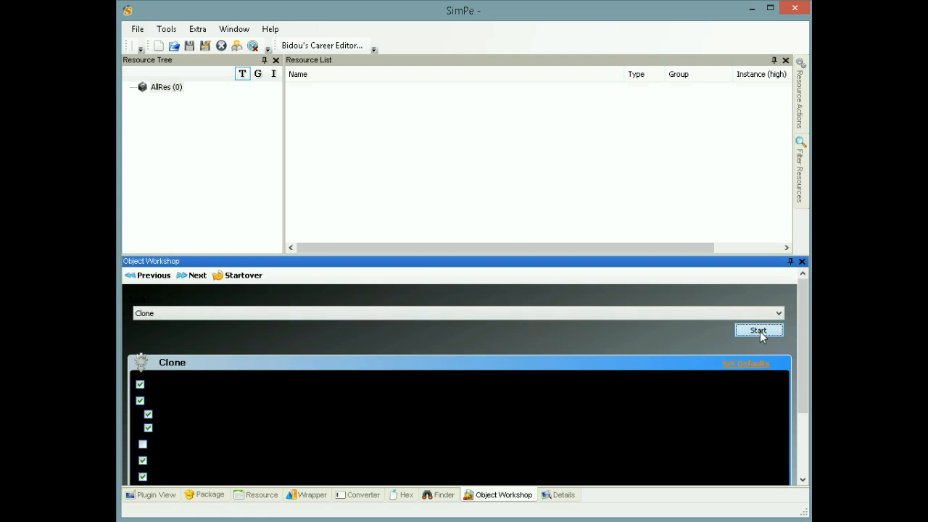
pyautogui.click(758, 330)
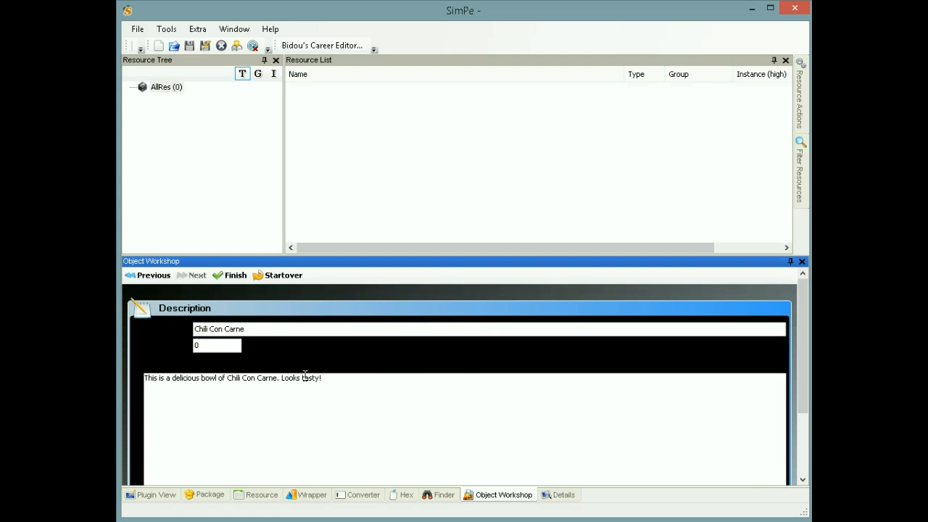
# Set the cloned object's catalog title to Beef Stew and finish the description stage
pyautogui.moveTo(266, 332); pyautogui.dragTo(138, 325)
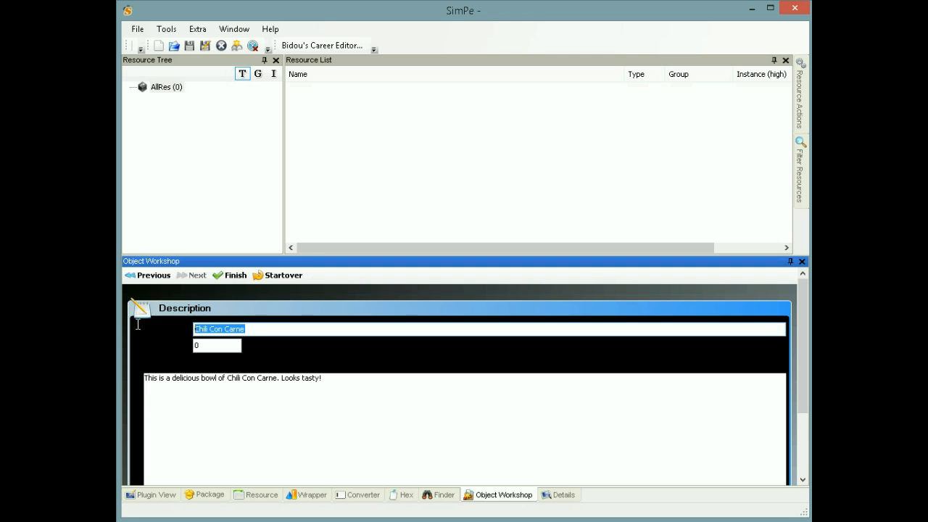
pyautogui.write('Beef S')
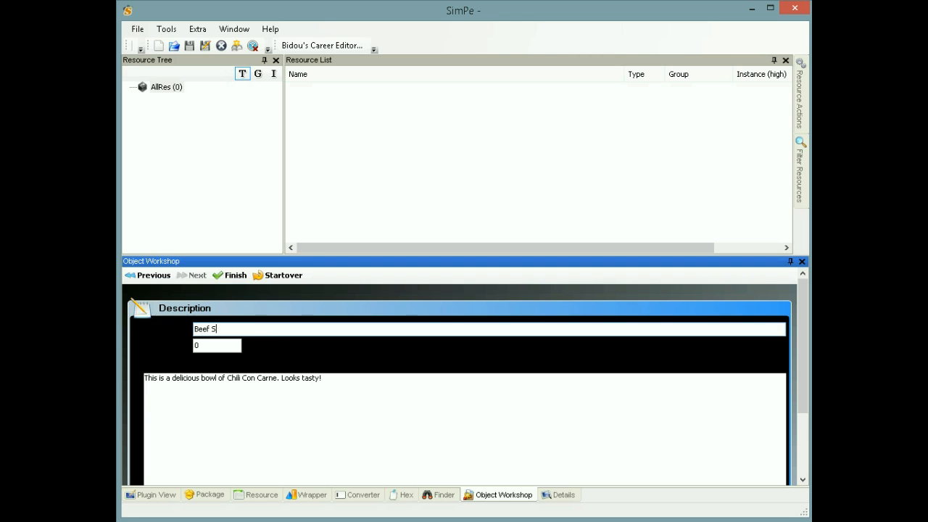
pyautogui.write('tew')
pyautogui.click(237, 275)
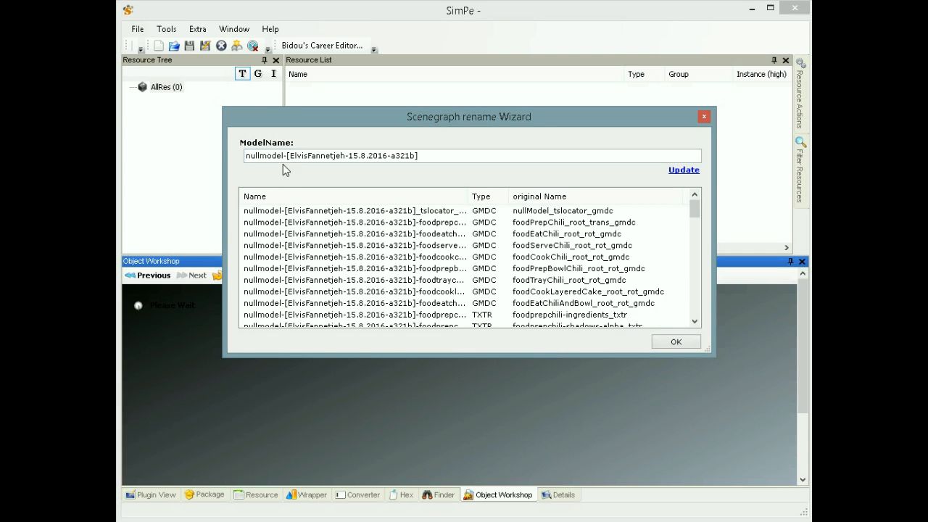
# Replace the nullmodel part of the model name with BeefStew, update the scenegraph names and accept them
pyautogui.doubleClick(280, 155)
pyautogui.write('Bee')
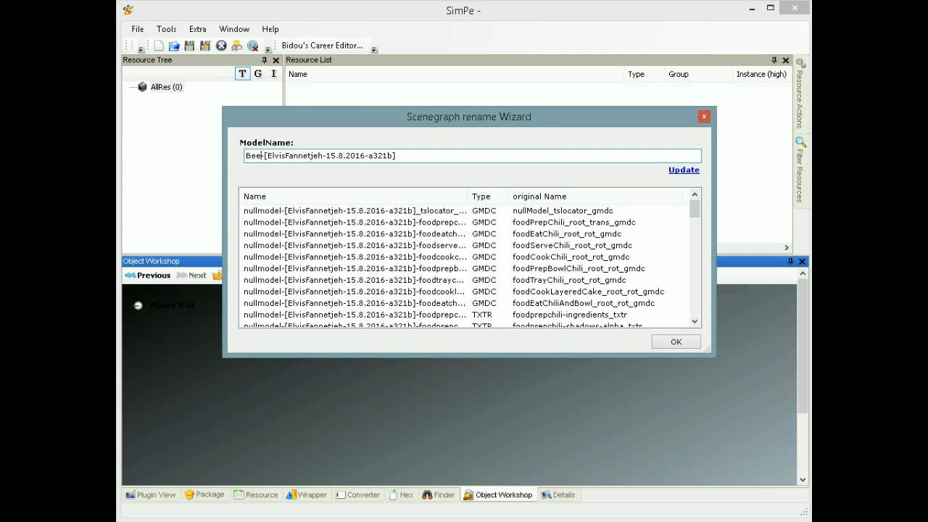
pyautogui.write('fStew')
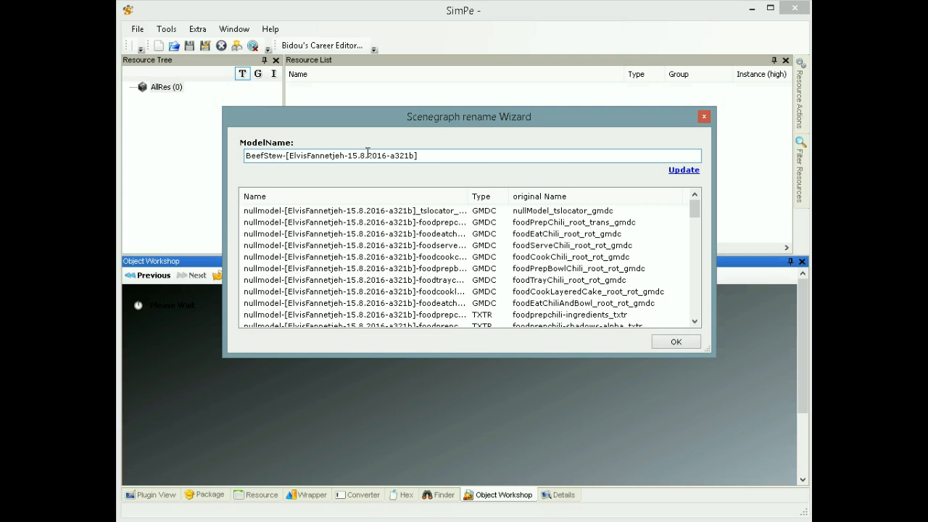
pyautogui.click(679, 177)
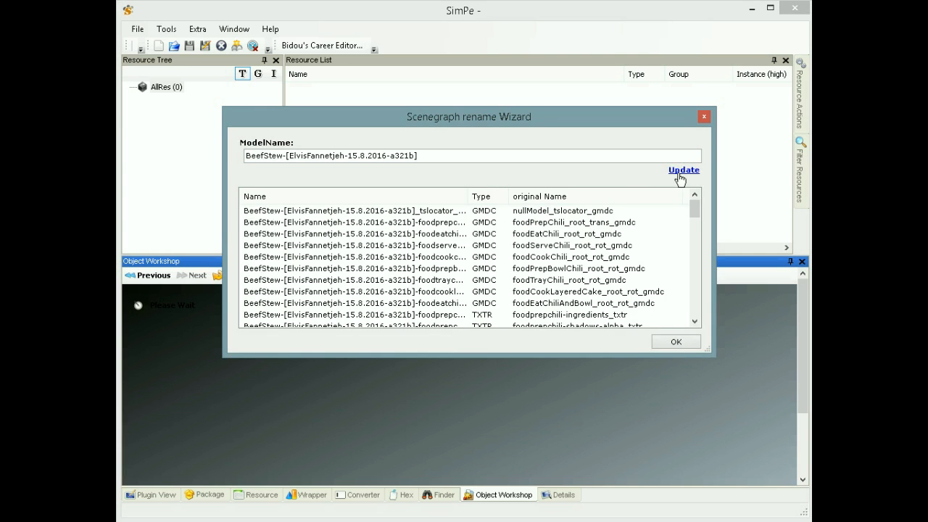
pyautogui.click(676, 340)
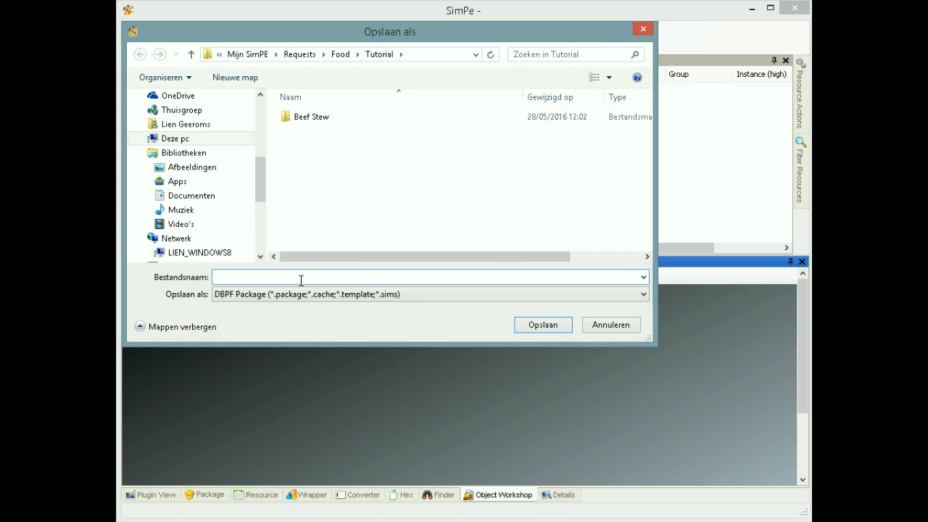
# Save the cloned package as BeefStewTutorial in the Tutorial folder
pyautogui.write('Bee')
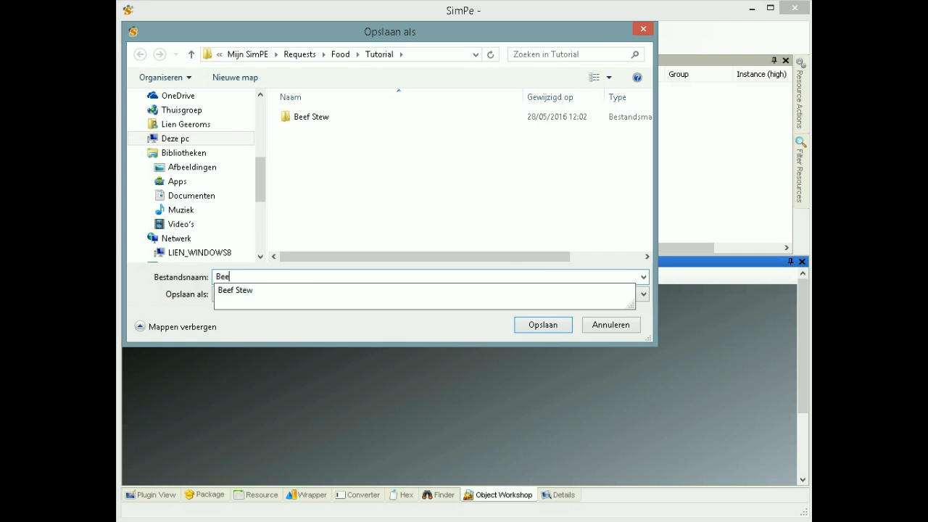
pyautogui.write('fStew')
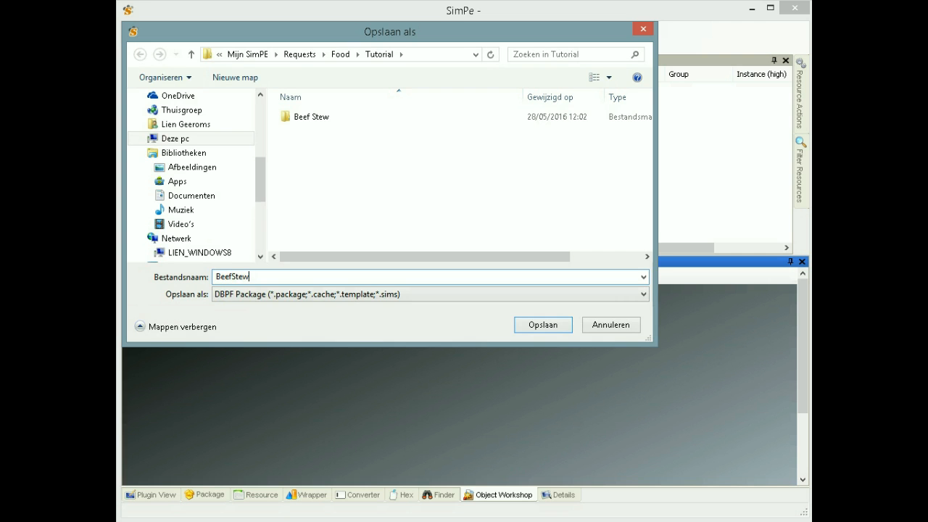
pyautogui.write('Tutorial')
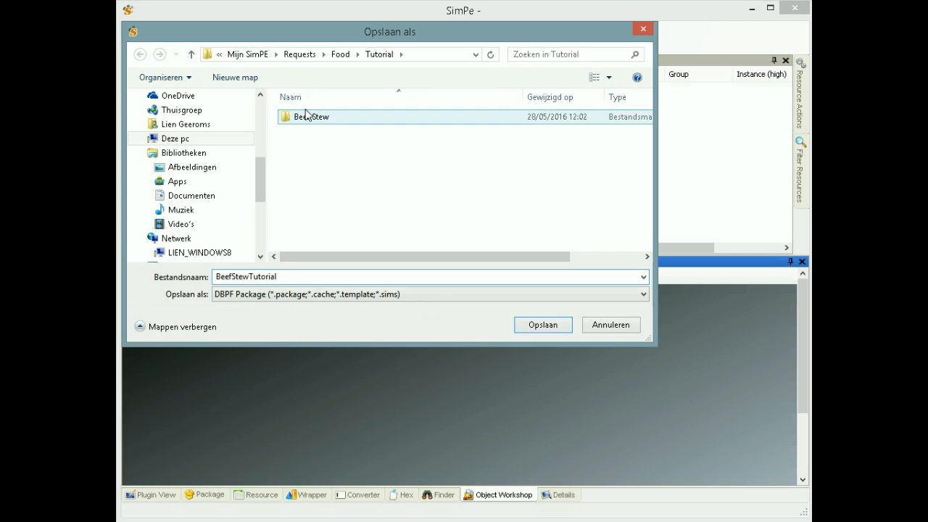
pyautogui.click(535, 328)
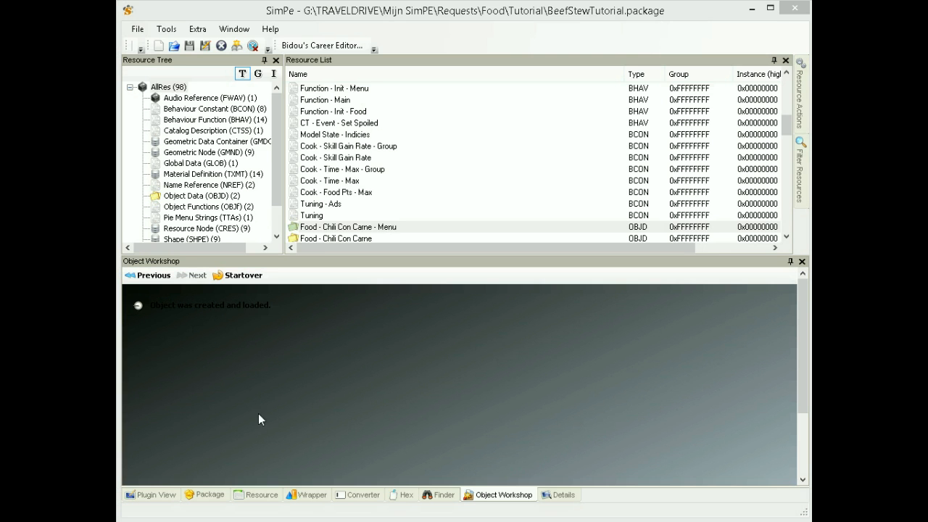
# Open the Chili Con Carne menu resource under Object Data and set its filename to "Food - Beef Stew - Menu"
pyautogui.click(164, 497)
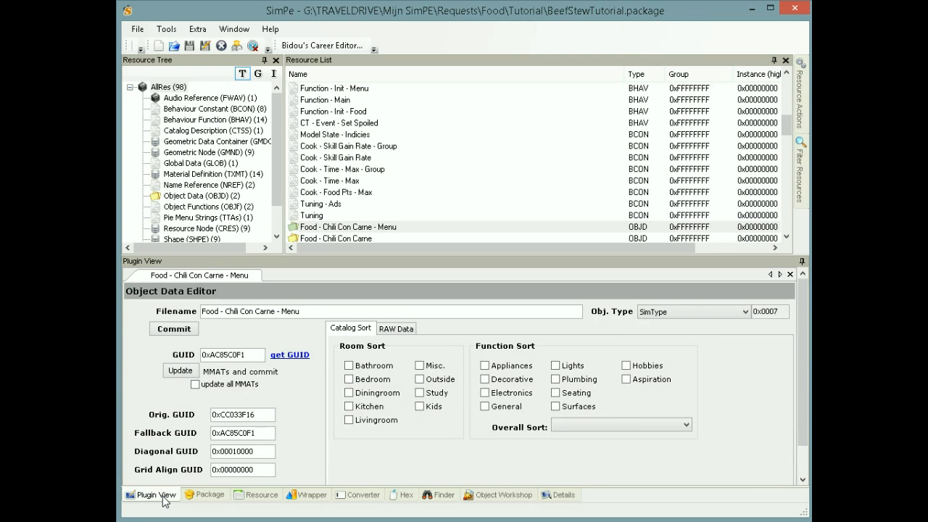
pyautogui.click(225, 197)
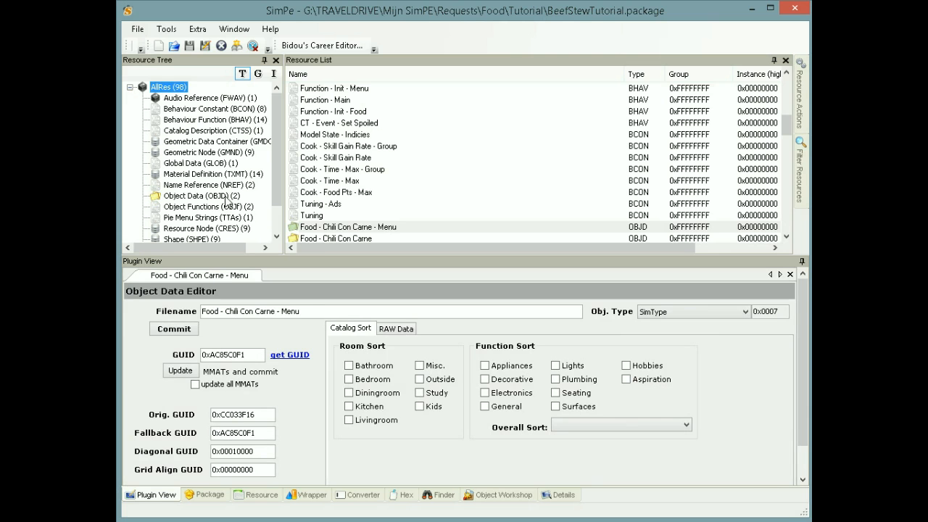
pyautogui.click(226, 198)
pyautogui.click(355, 90)
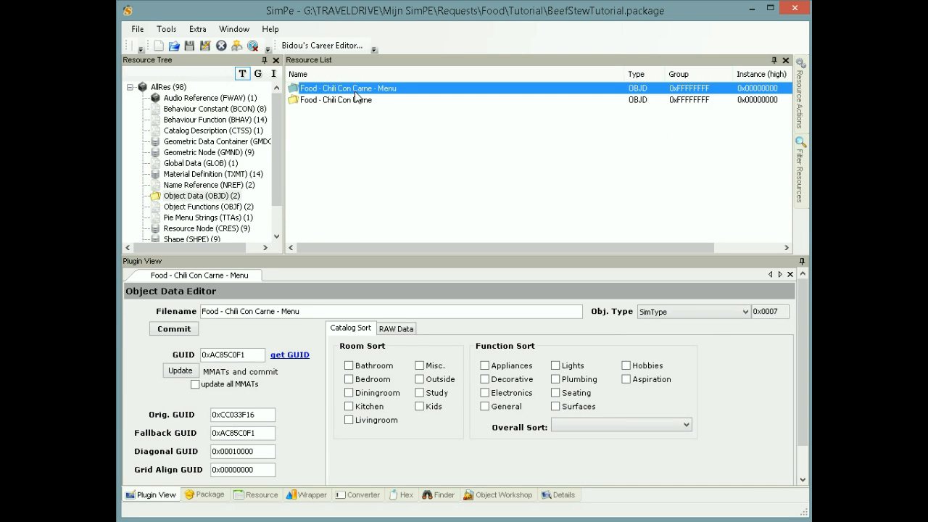
pyautogui.moveTo(276, 312); pyautogui.dragTo(226, 312)
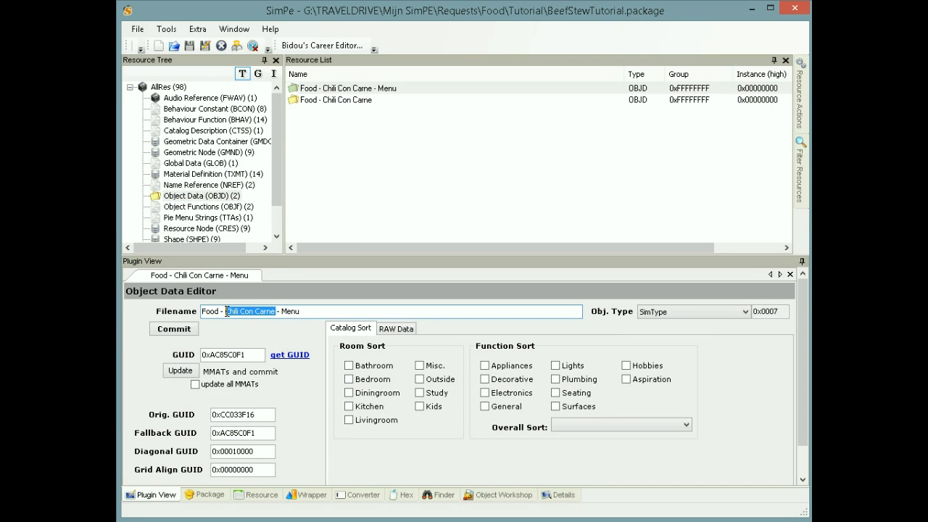
pyautogui.write('Beef S')
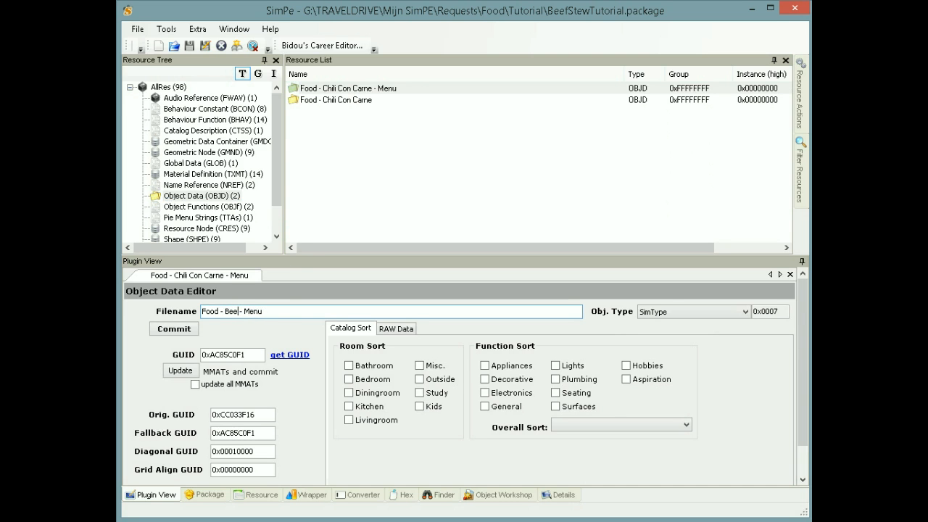
pyautogui.write('tew')
# Register a new GUID for the Beef Stew menu object and commit the changes
pyautogui.click(304, 355)
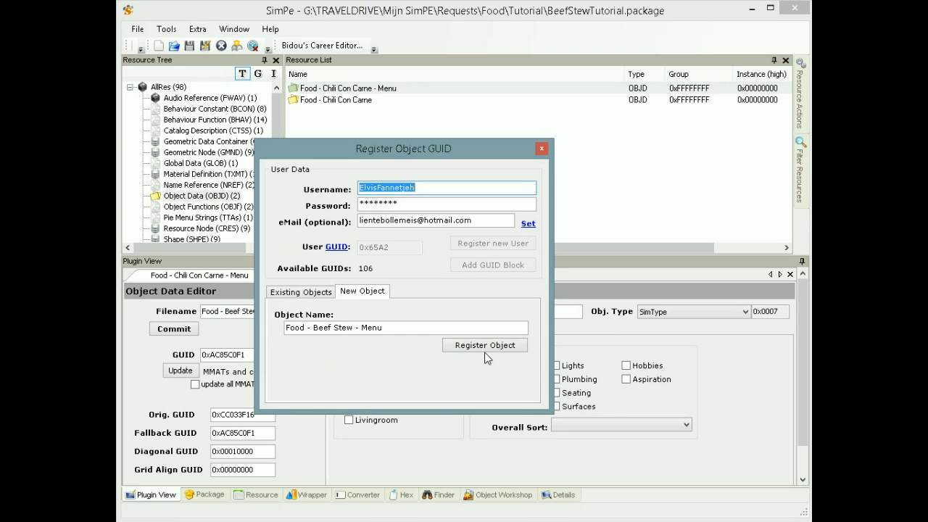
pyautogui.click(495, 350)
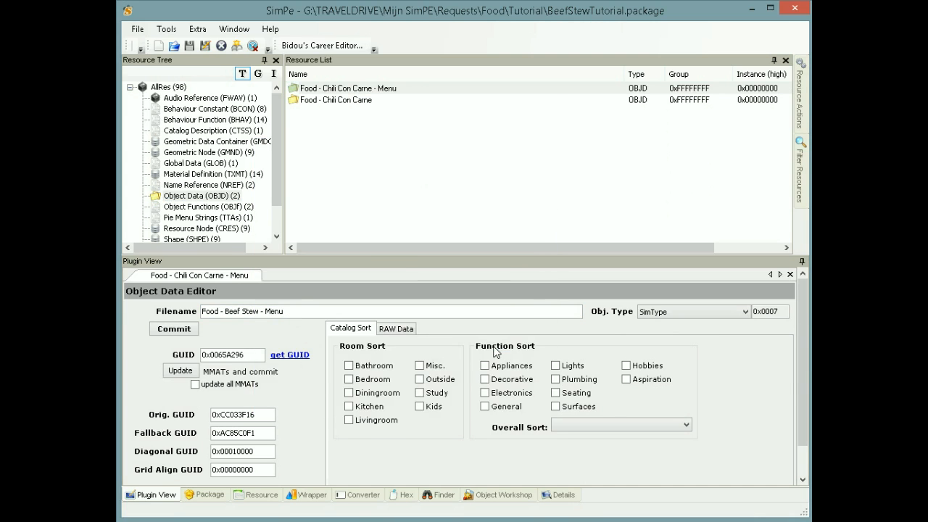
pyautogui.click(185, 334)
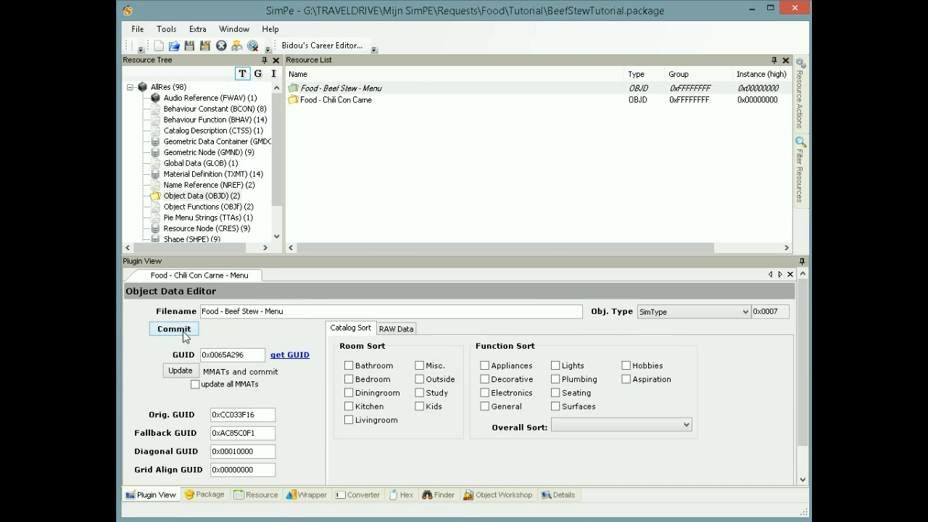
# Open the Chili Con Carne object data resource and set its filename to "Food - Beef Stew"
pyautogui.click(355, 101)
pyautogui.moveTo(224, 310); pyautogui.dragTo(367, 309)
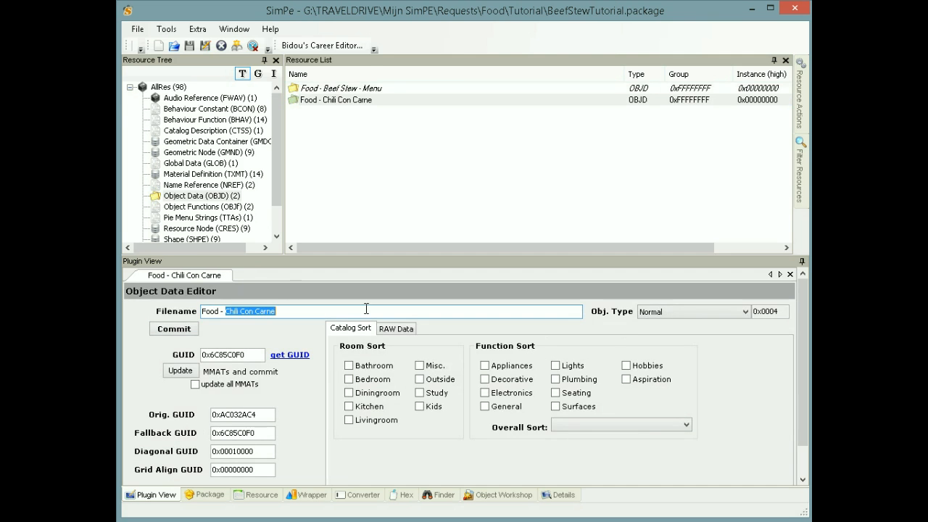
pyautogui.write('Beef Stew')
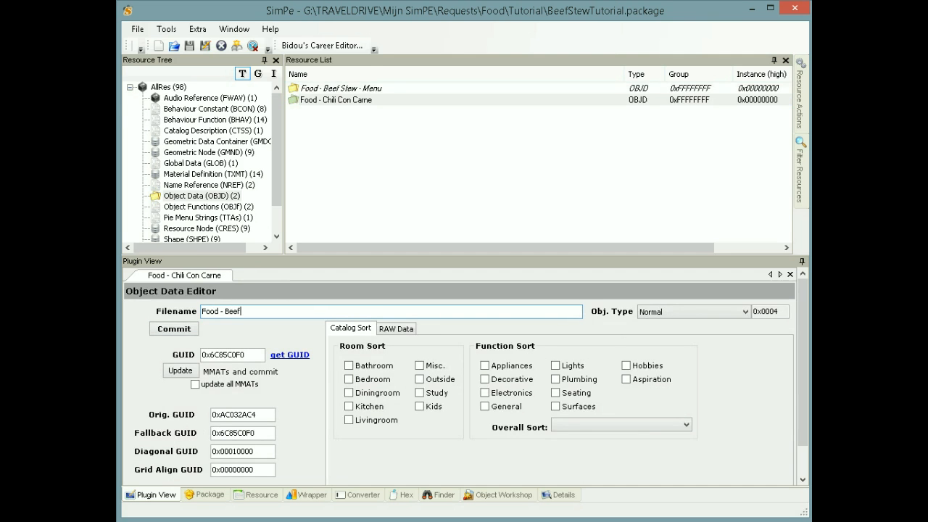
# Register a new GUID for the "Food - Beef Stew" object and commit the changes
pyautogui.click(306, 356)
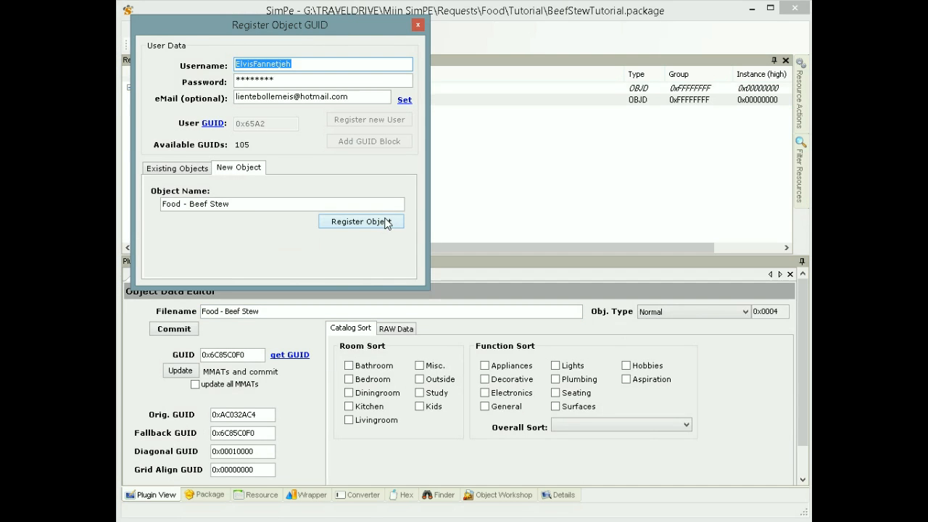
pyautogui.click(383, 223)
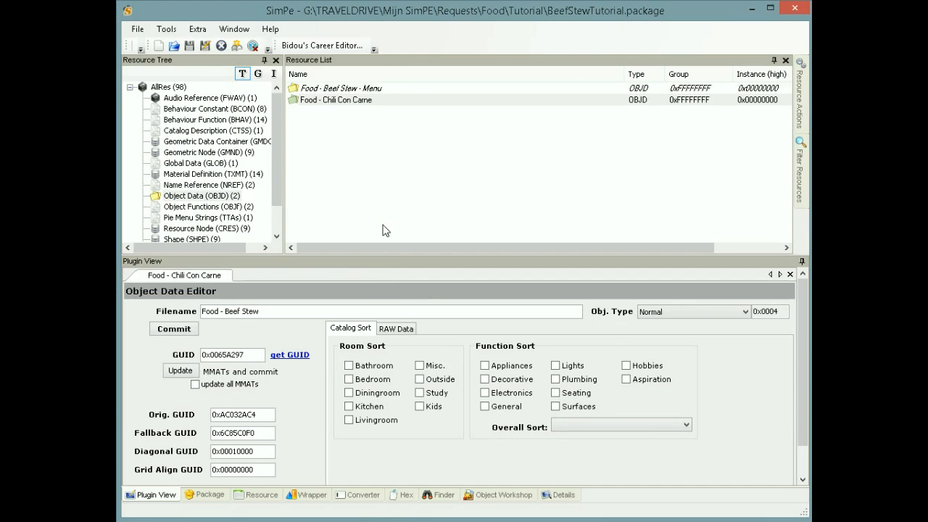
pyautogui.click(184, 334)
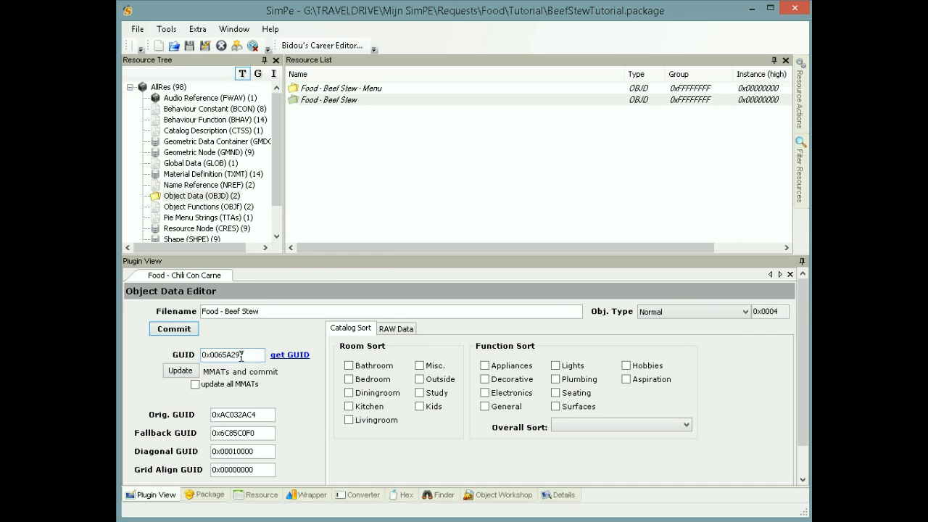
# Using the Beef Stew menu object's GUID in reverse byte order, set the first four operands of CT - GUID - Menu to 96 A2 65 00 and commit
pyautogui.click(362, 88)
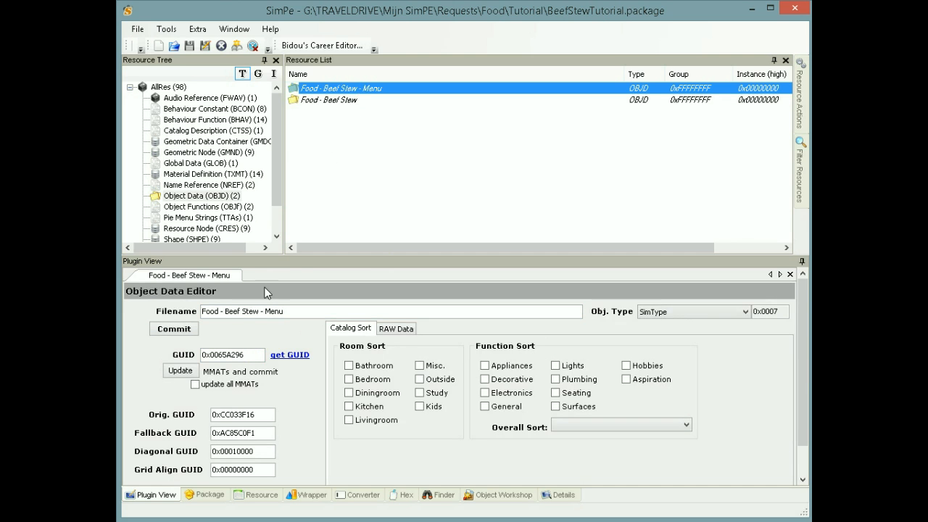
pyautogui.click(250, 121)
pyautogui.click(334, 159)
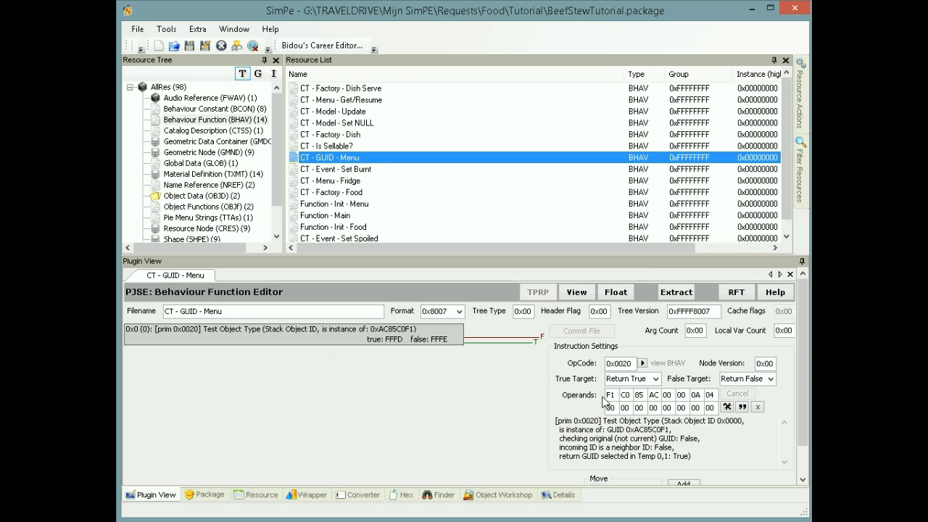
pyautogui.click(653, 395)
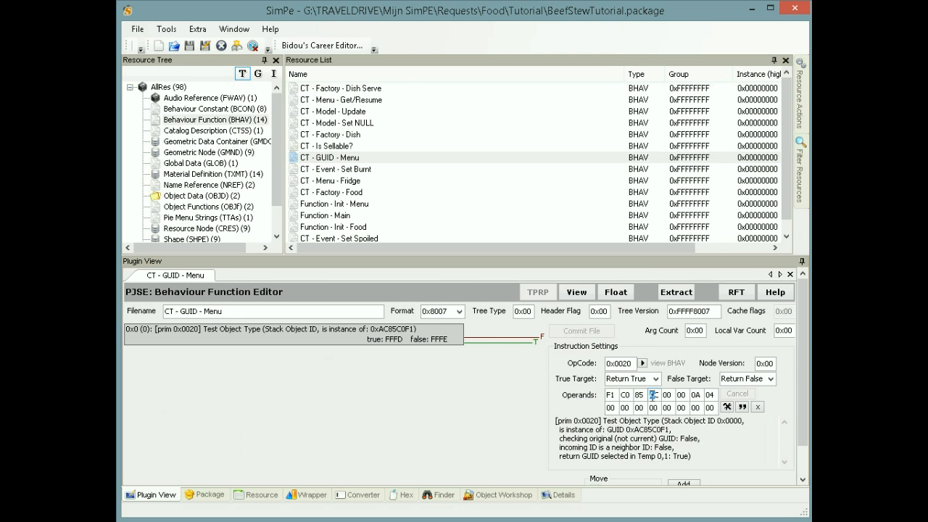
pyautogui.click(660, 398)
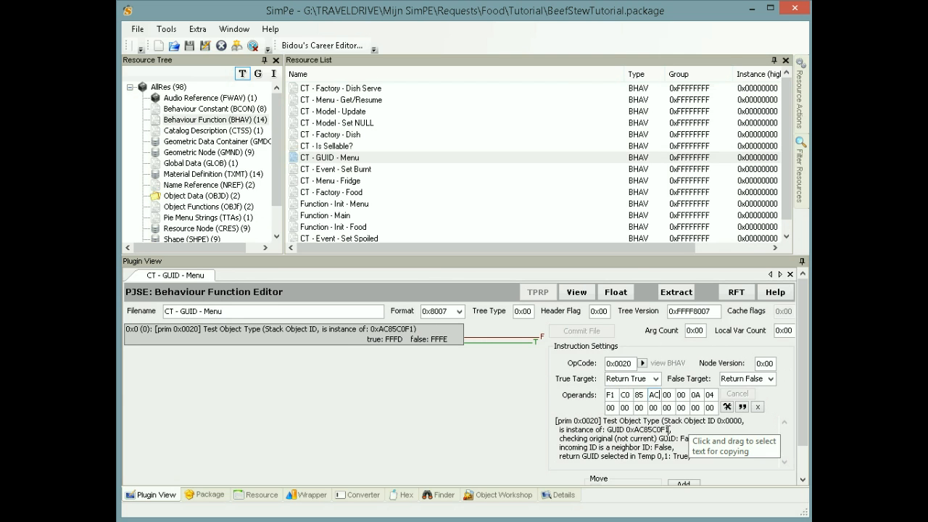
pyautogui.moveTo(668, 429); pyautogui.dragTo(640, 429)
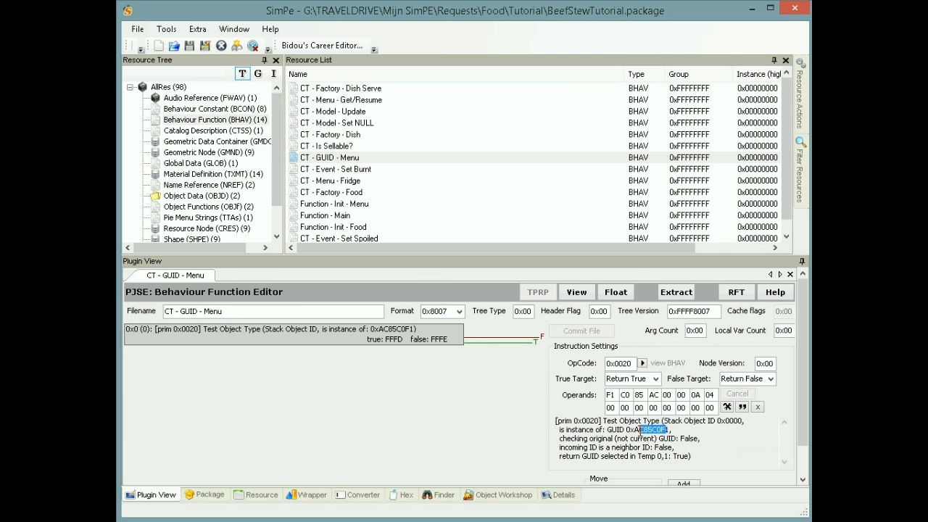
pyautogui.doubleClick(616, 395)
pyautogui.write('96 ')
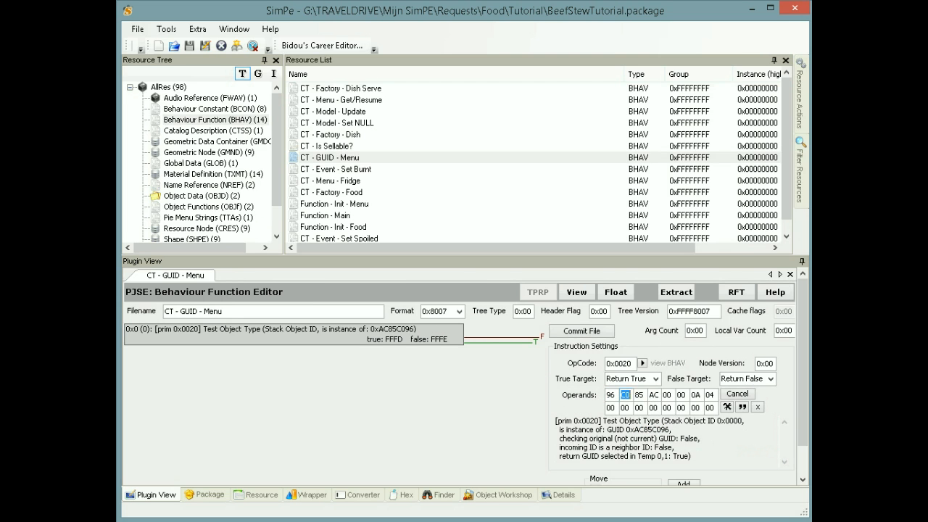
pyautogui.write('A2 65 00')
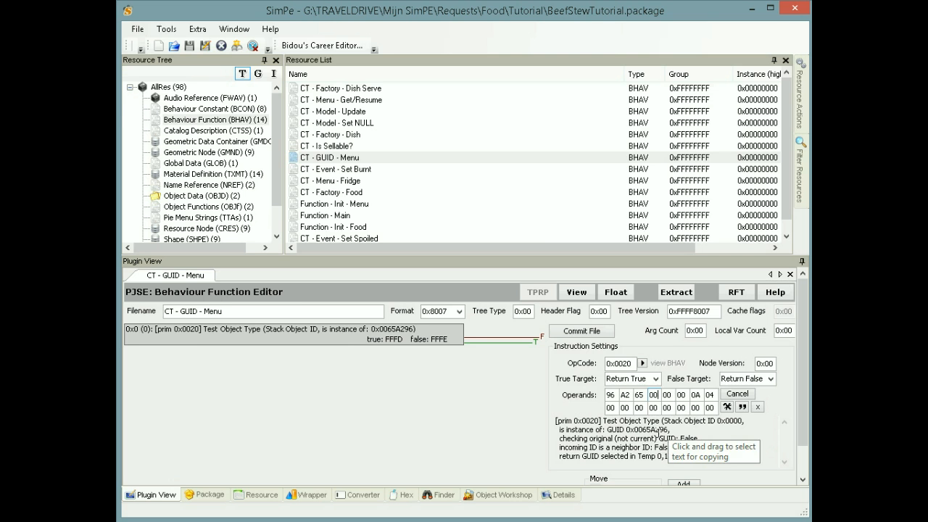
pyautogui.click(586, 336)
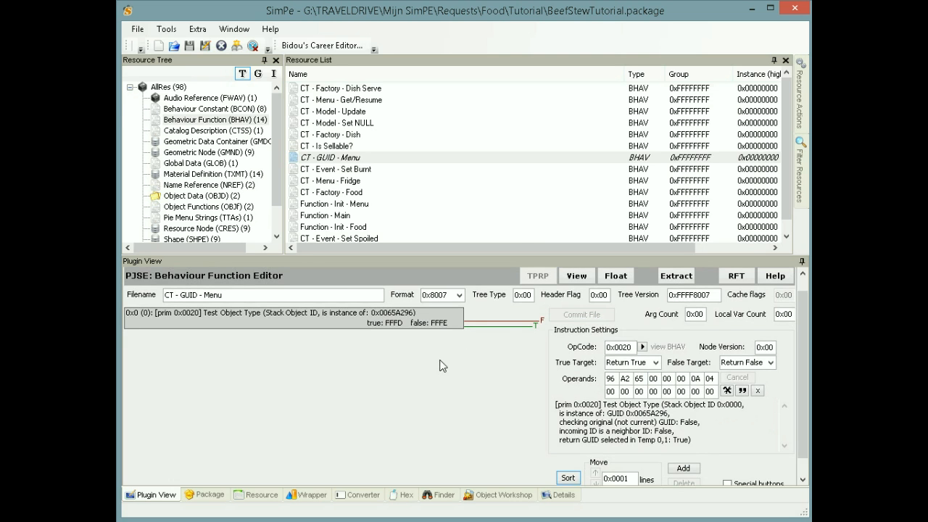
# Compare the Food - Beef Stew - Menu object's GUID with the GUID in the CT - GUID - Menu behaviour function
pyautogui.click(210, 196)
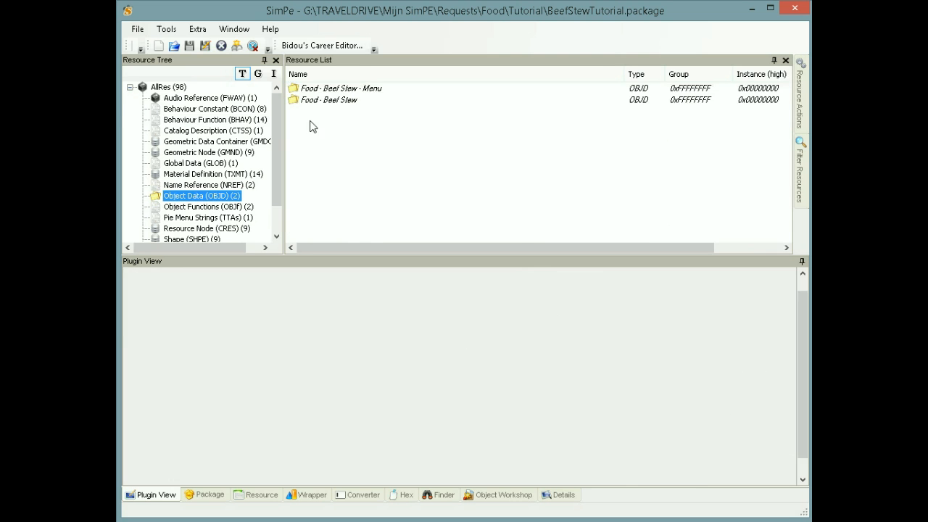
pyautogui.click(334, 90)
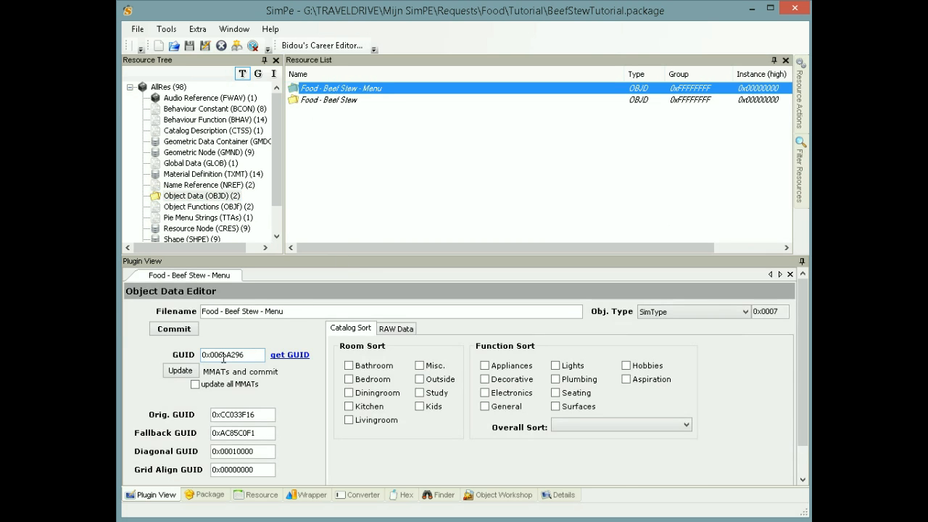
pyautogui.click(243, 122)
pyautogui.click(336, 160)
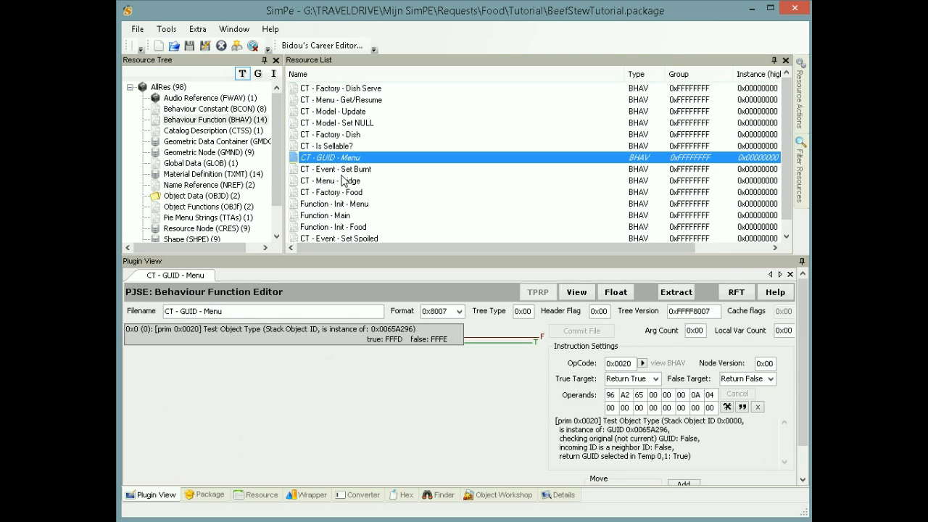
# Set the first four operands of the CT - Factory - Food behaviour function to 97 A2 65 00 and commit the file
pyautogui.scroll(-1, 343, 181)
pyautogui.scroll(1, 344, 181)
pyautogui.click(344, 192)
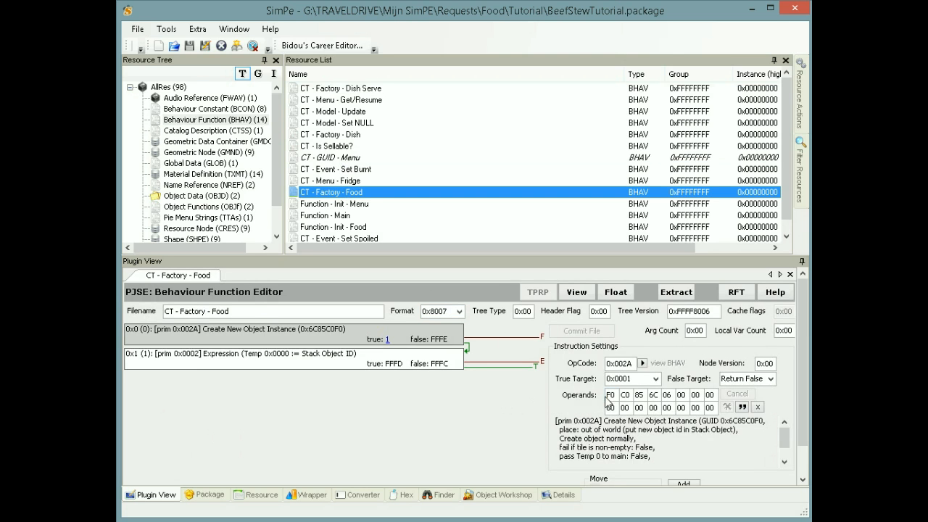
pyautogui.moveTo(766, 421); pyautogui.dragTo(739, 424)
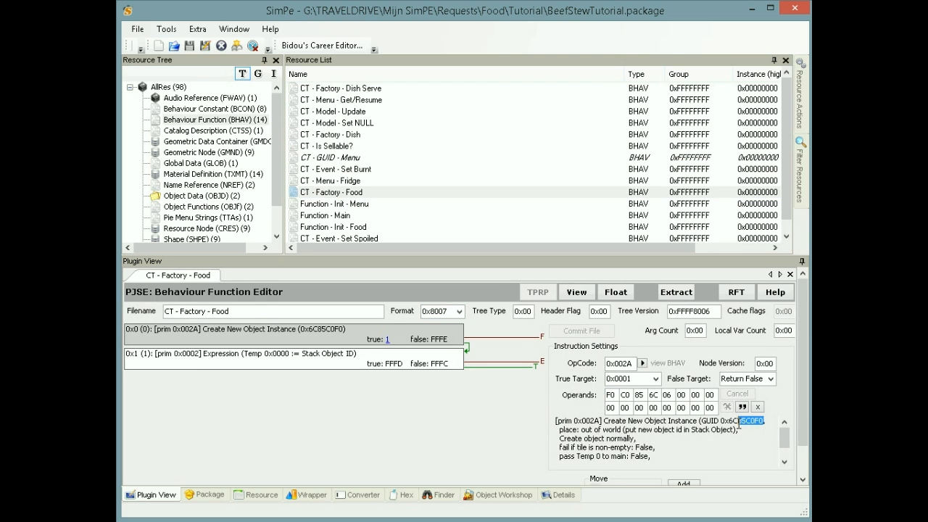
pyautogui.doubleClick(611, 395)
pyautogui.write('97 A2 ')
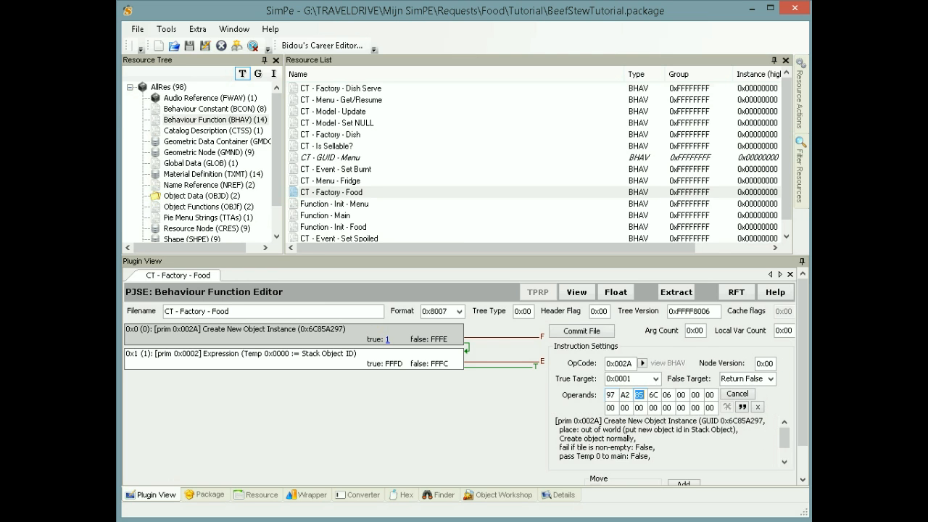
pyautogui.write('65 00')
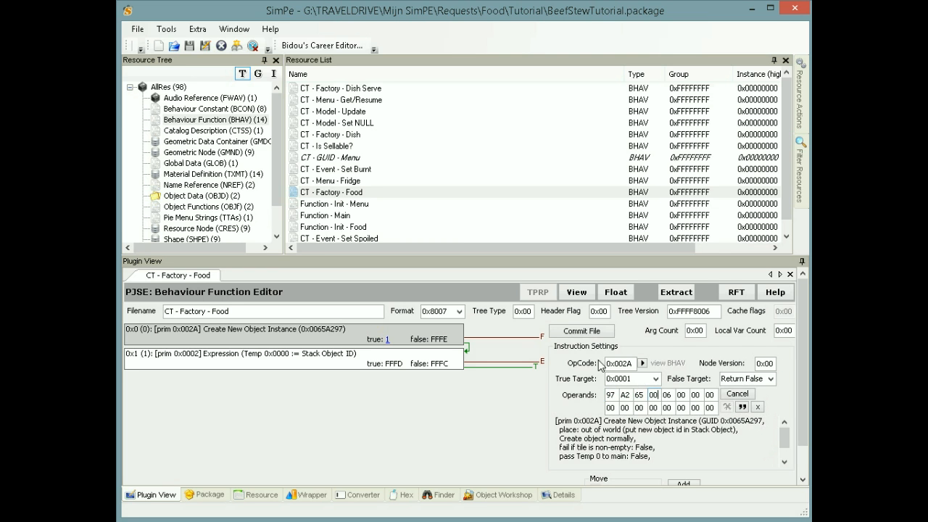
pyautogui.click(578, 335)
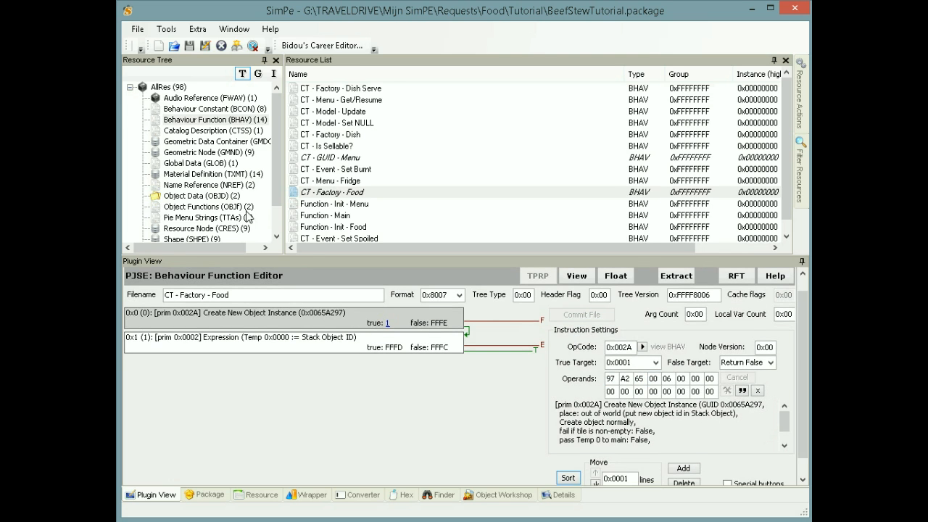
# Check the GUID of the Food - Beef Stew object data and save the package
pyautogui.click(207, 196)
pyautogui.click(345, 100)
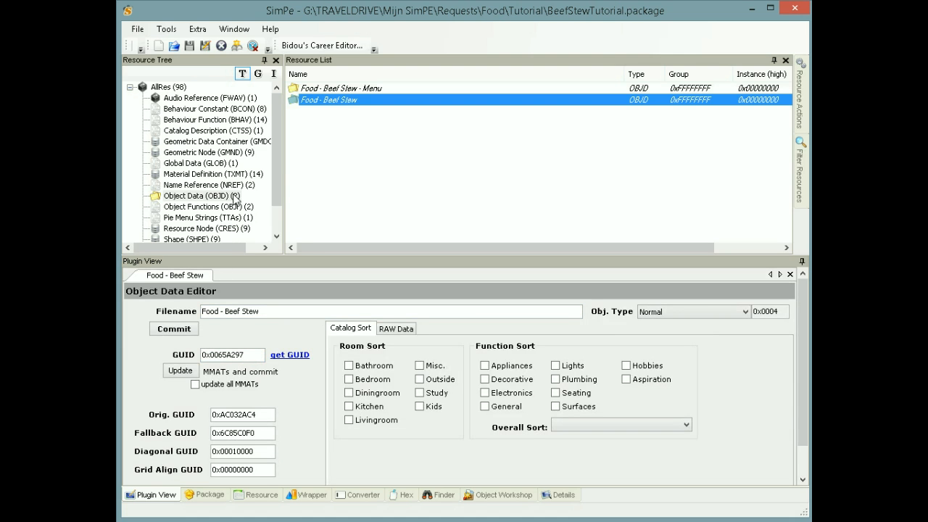
pyautogui.click(190, 46)
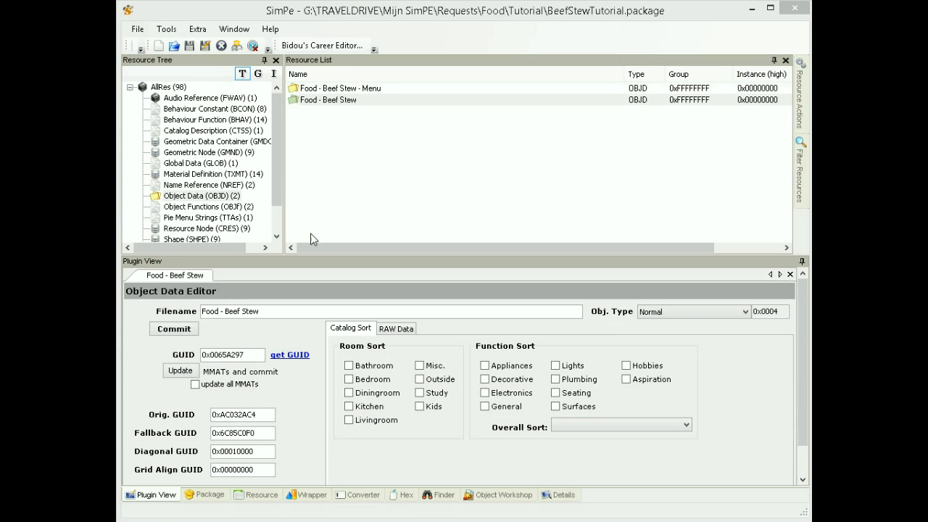
# Replace Chili Con Carne with "Beef Stew" in the English catalog description sentence, string 0x0001, and commit the file
pyautogui.click(232, 135)
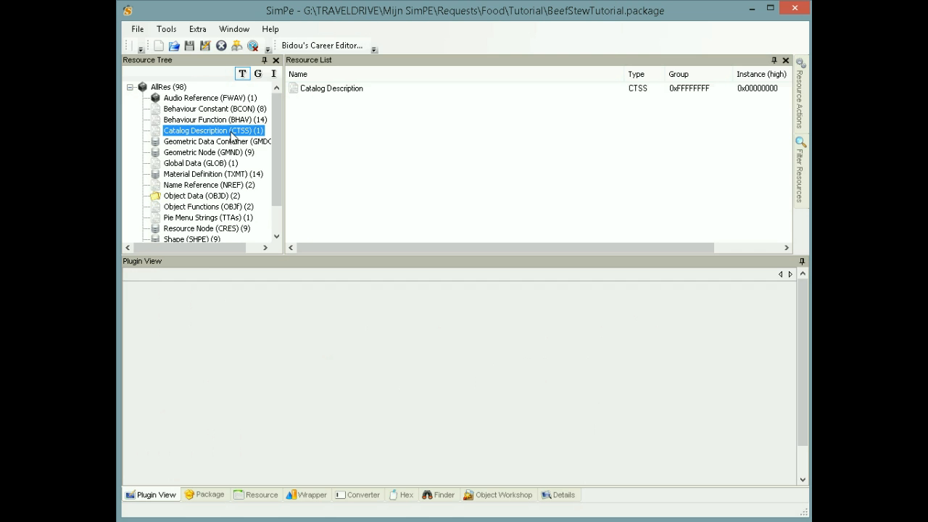
pyautogui.click(324, 93)
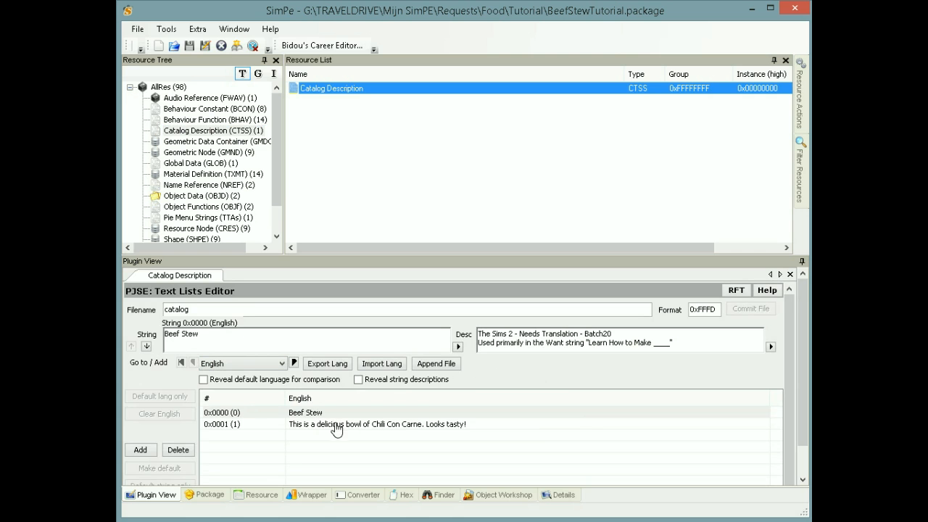
pyautogui.click(401, 425)
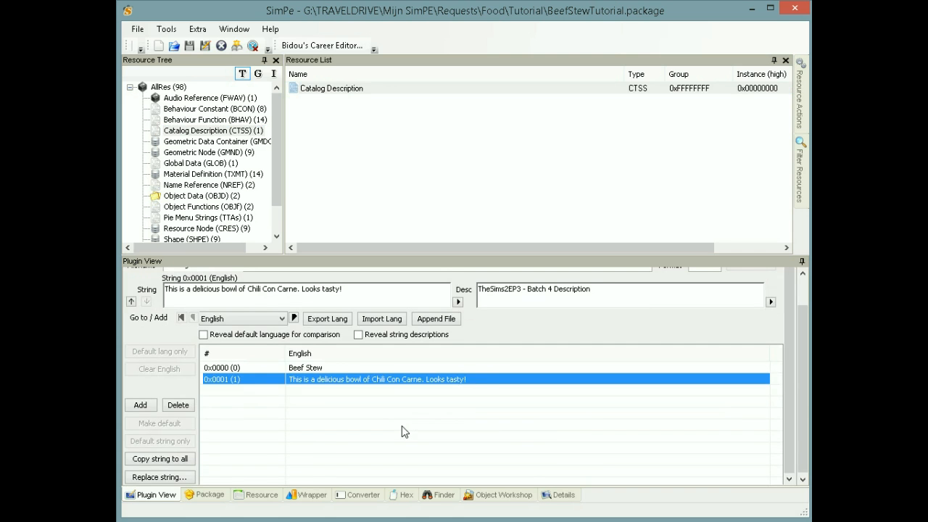
pyautogui.click(299, 288)
pyautogui.click(278, 289)
pyautogui.moveTo(298, 289); pyautogui.dragTo(251, 291)
pyautogui.write('Beef Stew')
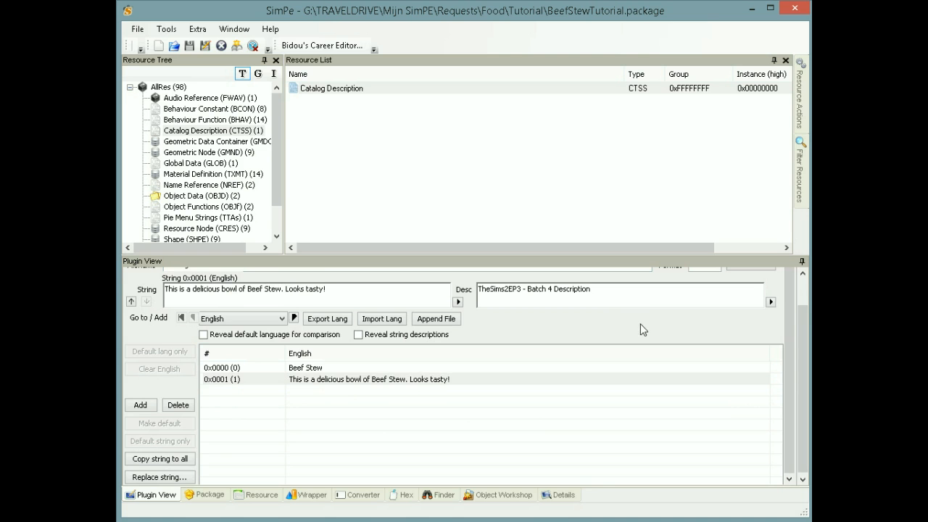
pyautogui.scroll(1, 805, 292)
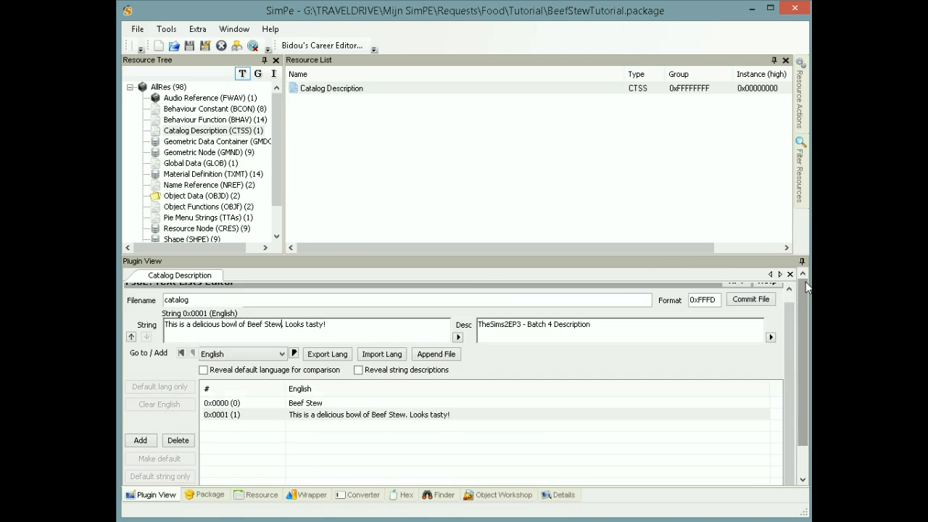
pyautogui.click(763, 303)
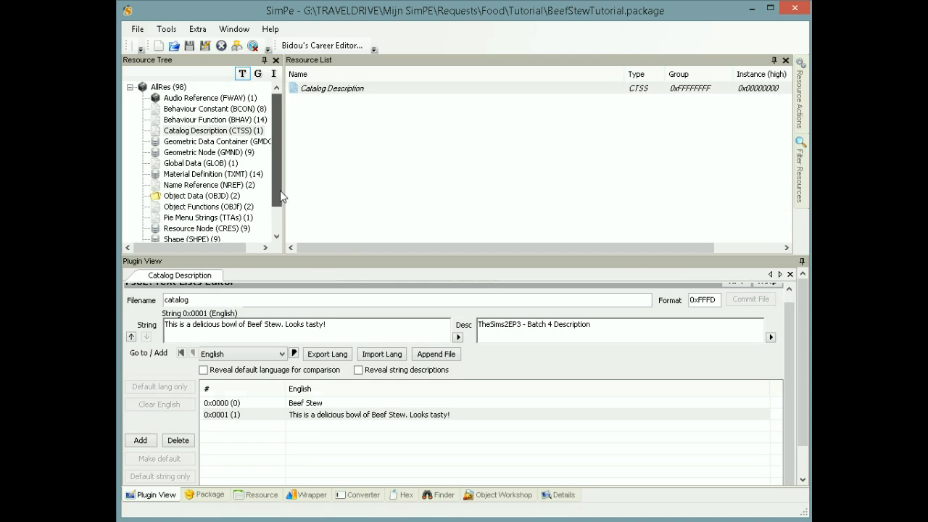
# Open the unnamed [Text Lists] resource under Text Lists (STR#) and reduce it to the default language only
pyautogui.scroll(-1, 280, 189)
pyautogui.click(227, 218)
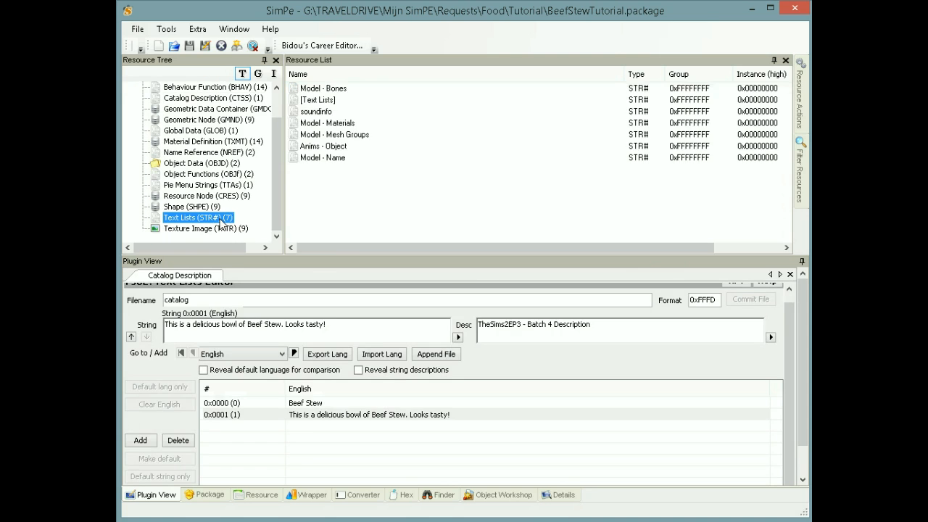
pyautogui.click(319, 102)
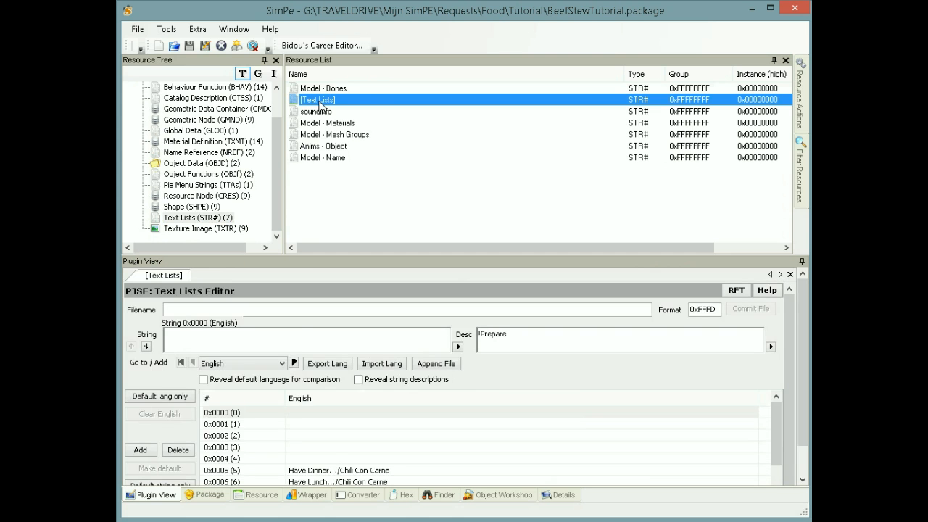
pyautogui.click(167, 397)
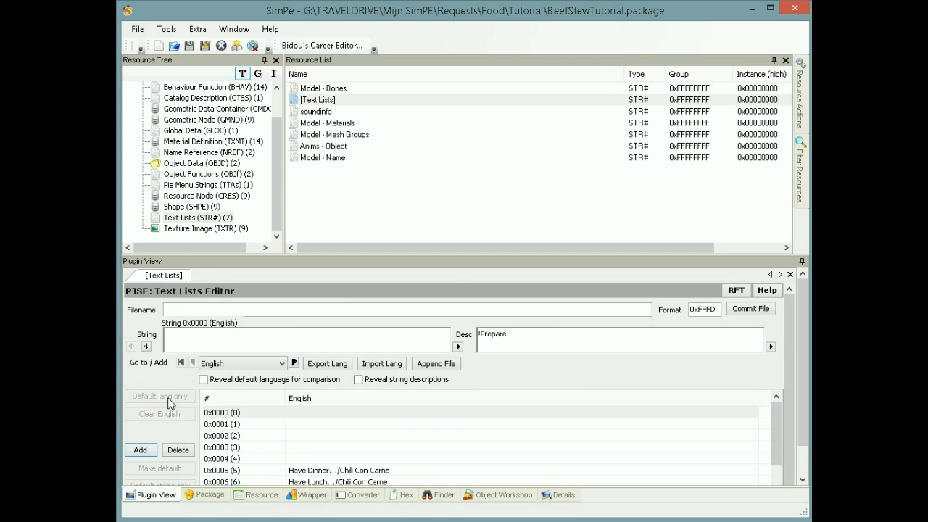
# Export the English strings of the [Text Lists] resource to a text file named BeefStew in the Tutorial folder
pyautogui.scroll(-1, 328, 419)
pyautogui.click(324, 438)
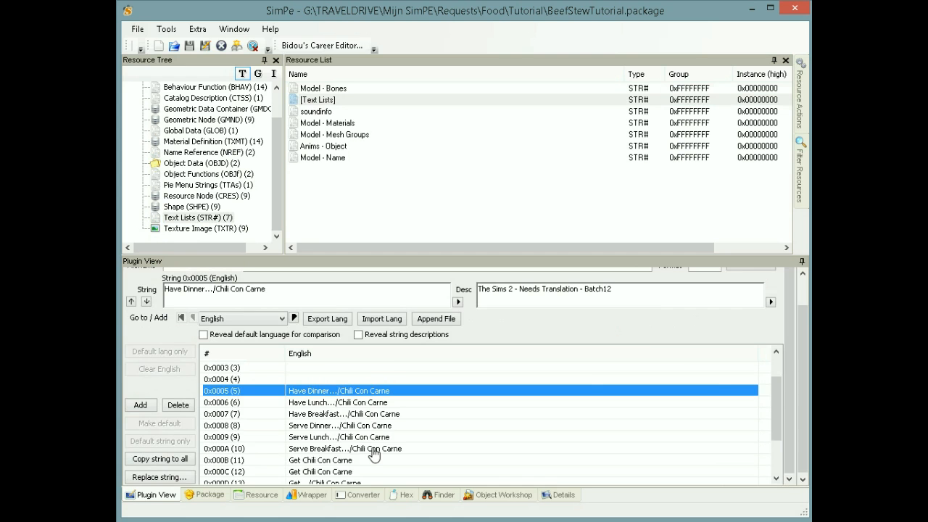
pyautogui.scroll(-2, 374, 455)
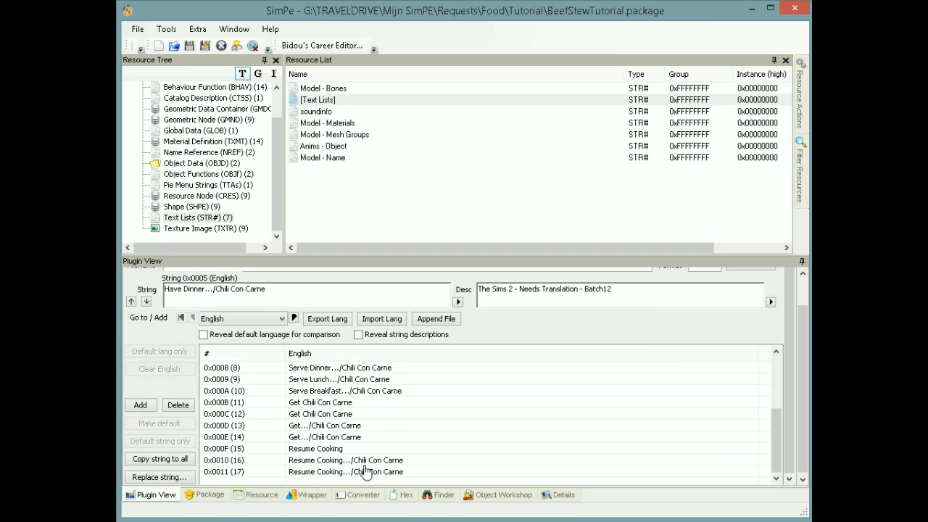
pyautogui.scroll(3, 328, 387)
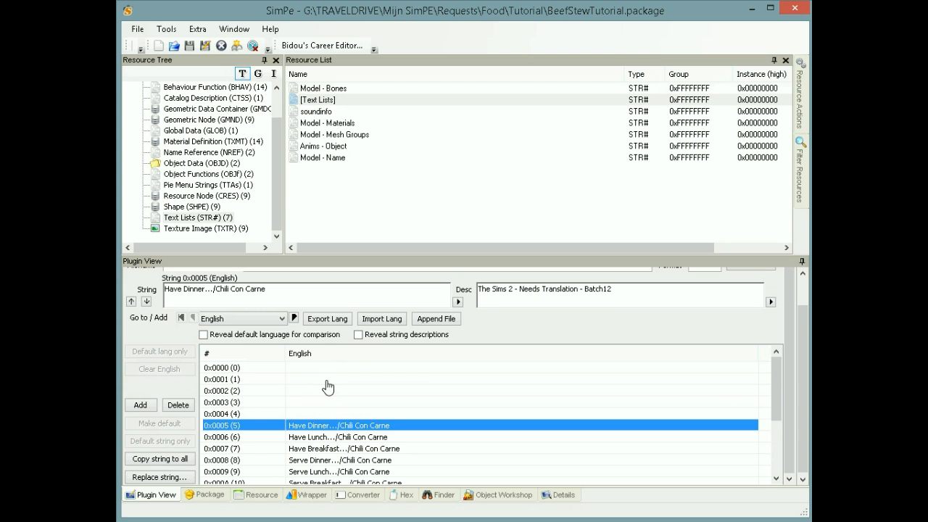
pyautogui.click(328, 319)
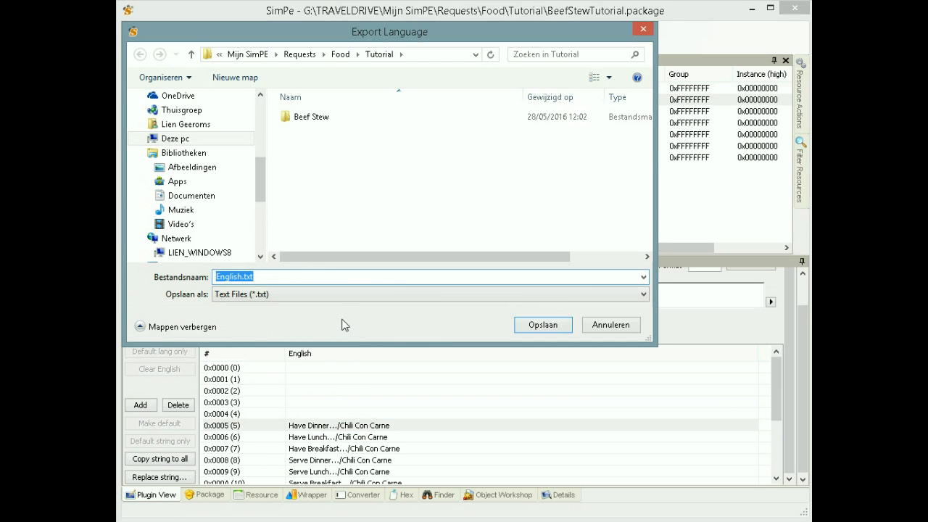
pyautogui.write('BeefStew')
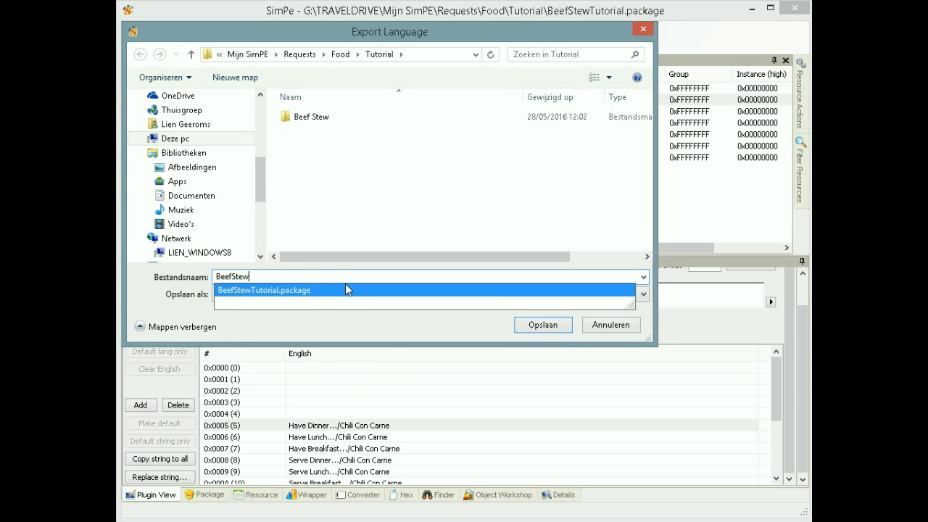
pyautogui.click(555, 330)
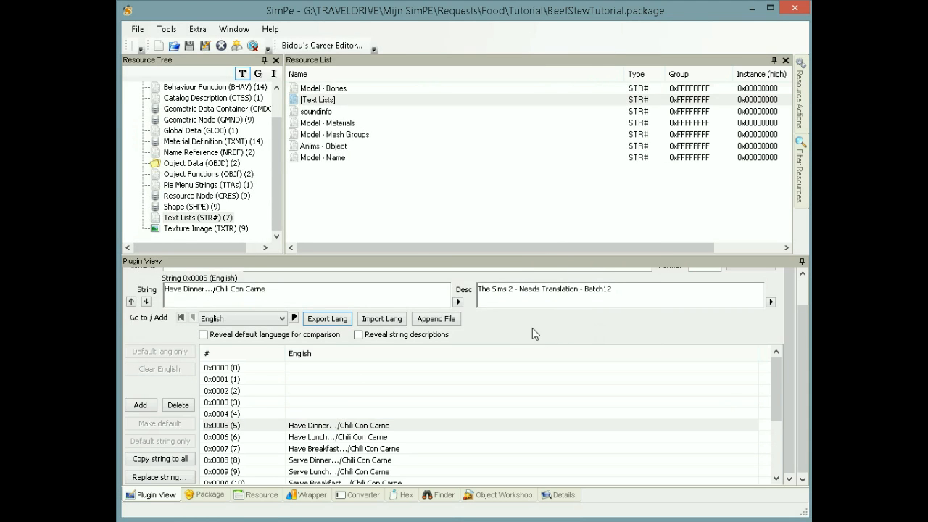
# Switch to Notepad (Kladblok) and open BeefStew.txt from the Requests > Food > Tutorial folder
pyautogui.click(348, 1)
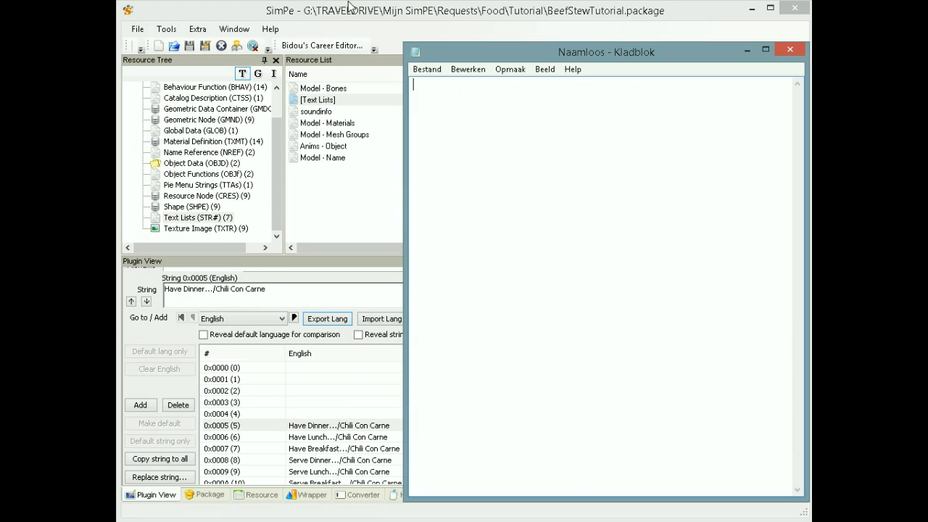
pyautogui.click(427, 69)
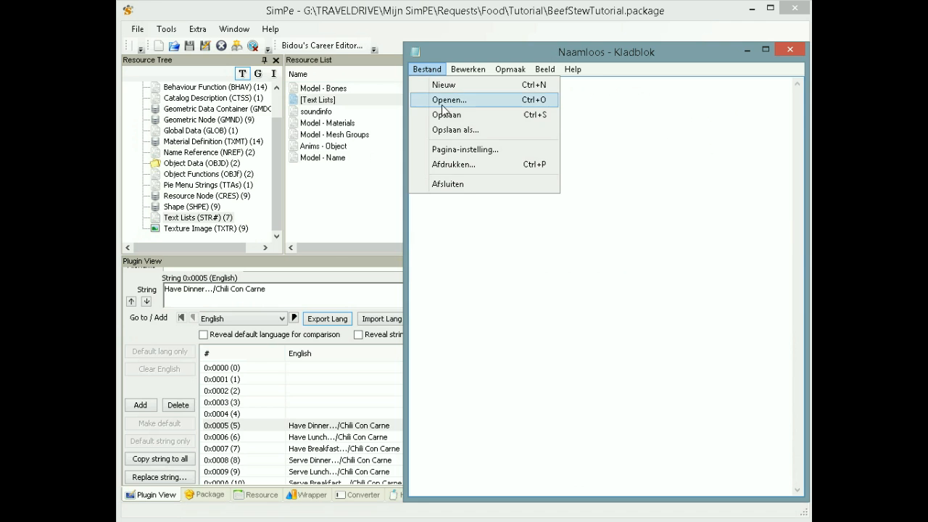
pyautogui.click(444, 101)
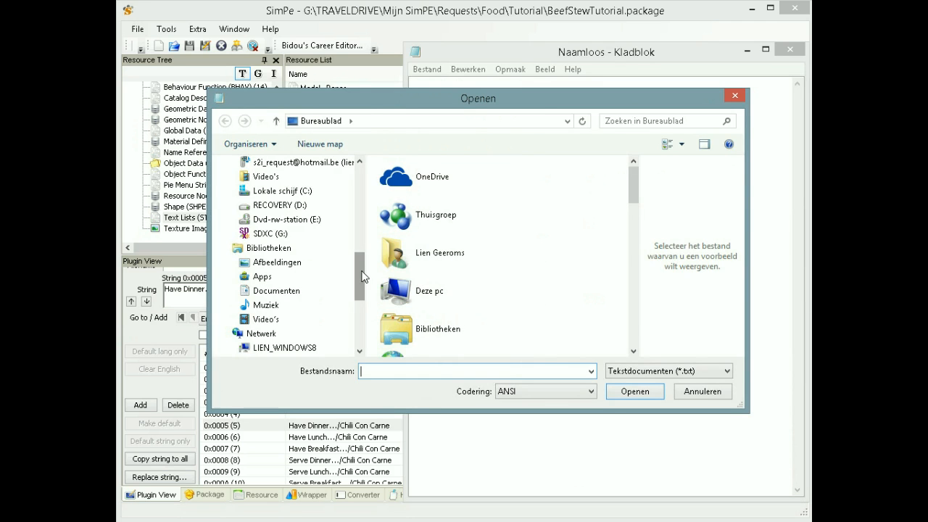
pyautogui.moveTo(362, 278); pyautogui.dragTo(360, 192)
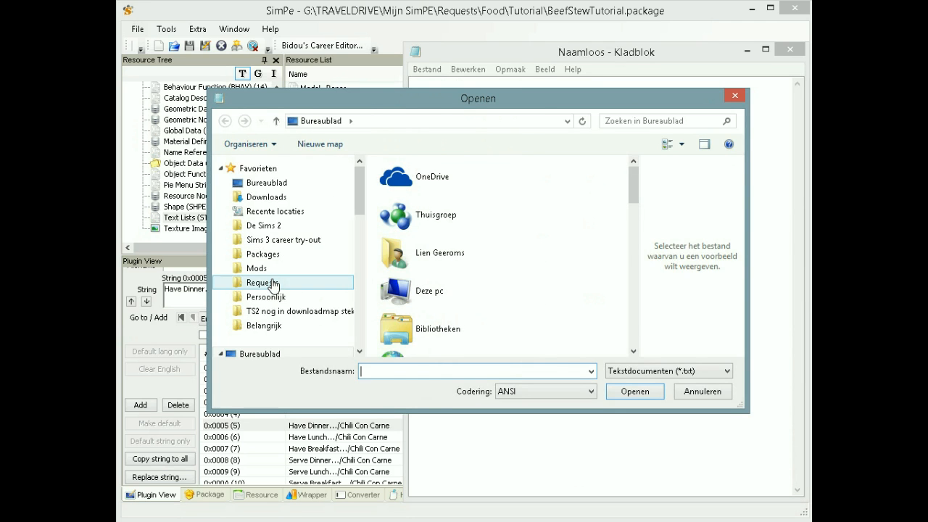
pyautogui.click(341, 283)
pyautogui.scroll(-3, 406, 275)
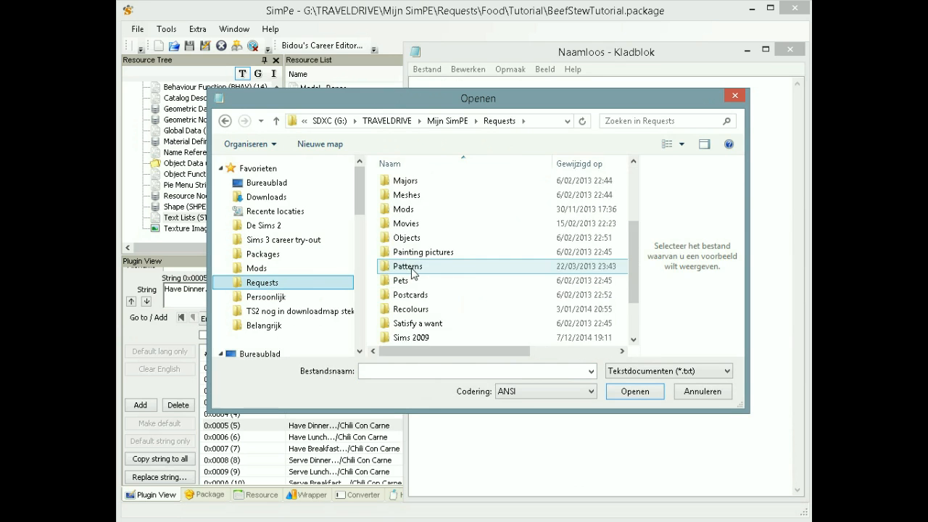
pyautogui.scroll(3, 411, 272)
pyautogui.doubleClick(406, 270)
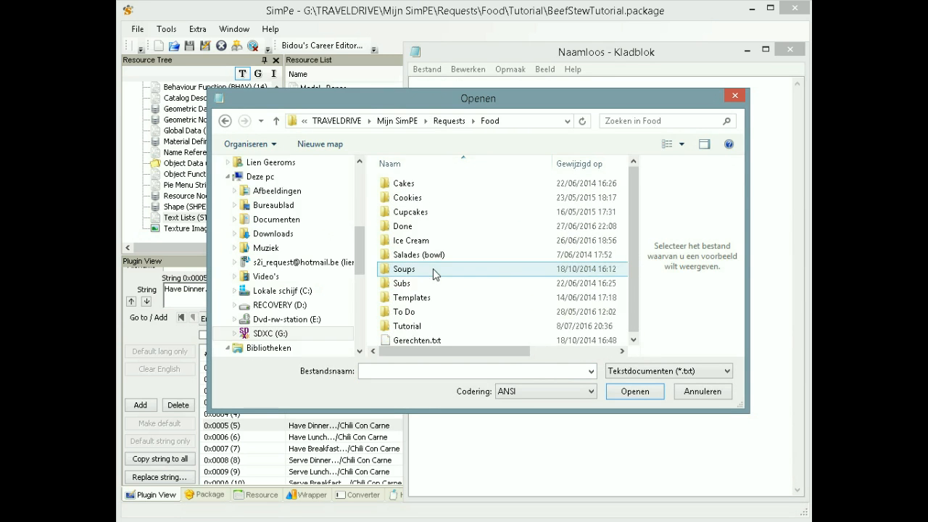
pyautogui.doubleClick(410, 323)
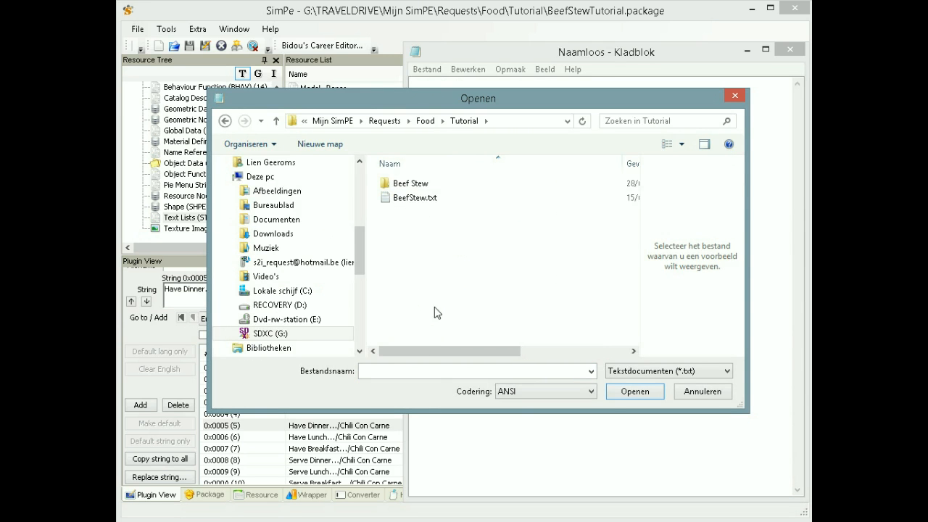
pyautogui.doubleClick(426, 200)
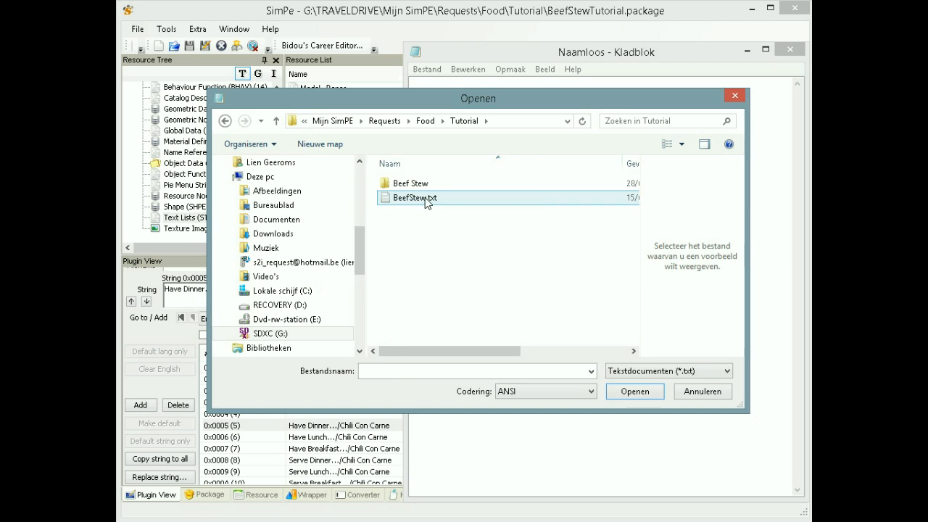
# Replace every occurrence of "Chili Con Carne" with "Beef Stew" in BeefStew.txt
pyautogui.scroll(-7, 553, 332)
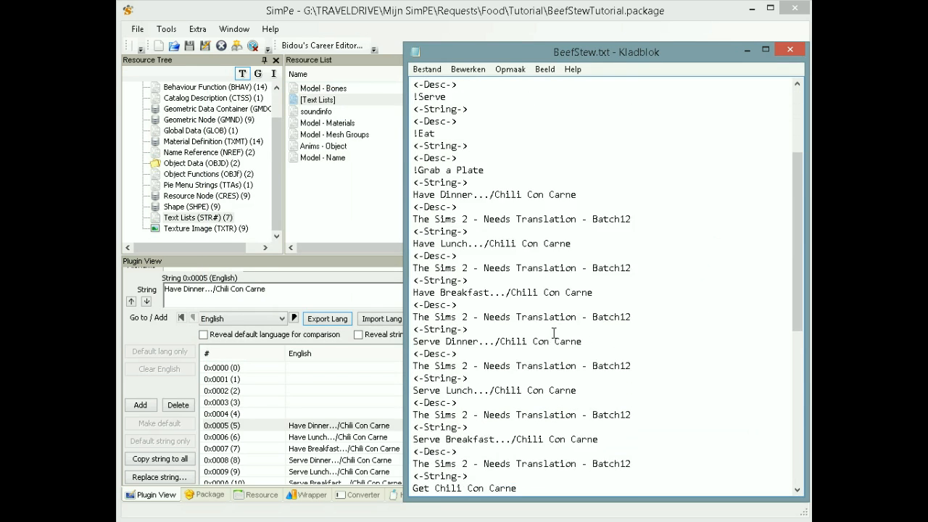
pyautogui.scroll(6, 553, 332)
pyautogui.scroll(1, 553, 332)
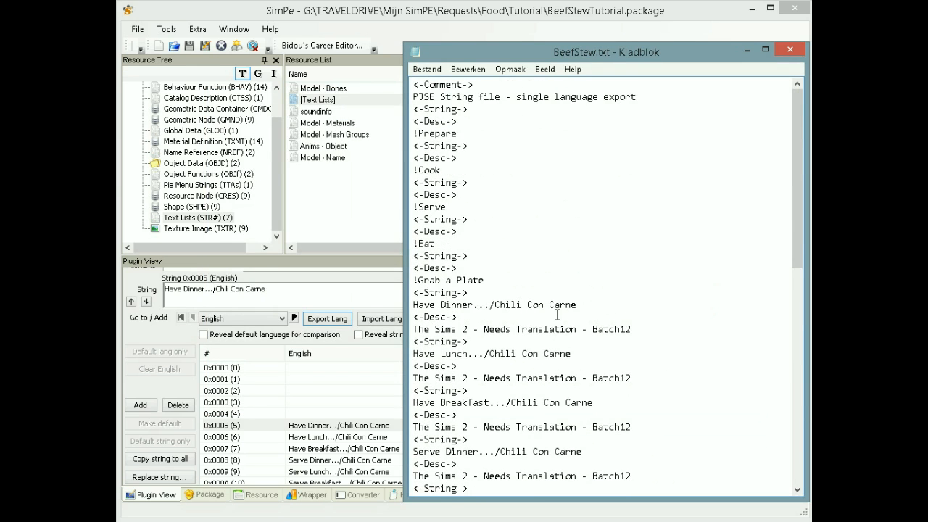
pyautogui.moveTo(586, 305); pyautogui.dragTo(497, 304)
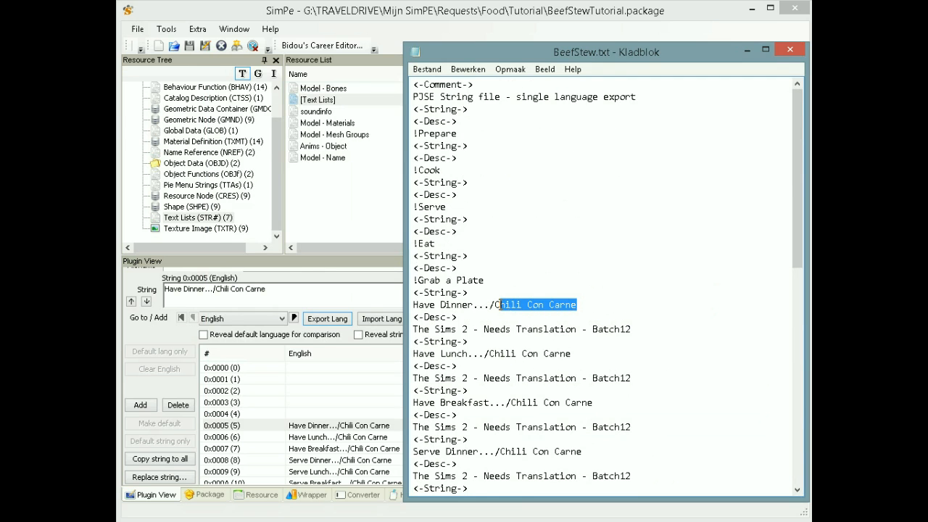
pyautogui.click(512, 294)
pyautogui.hotkey('ctrl', 'h')
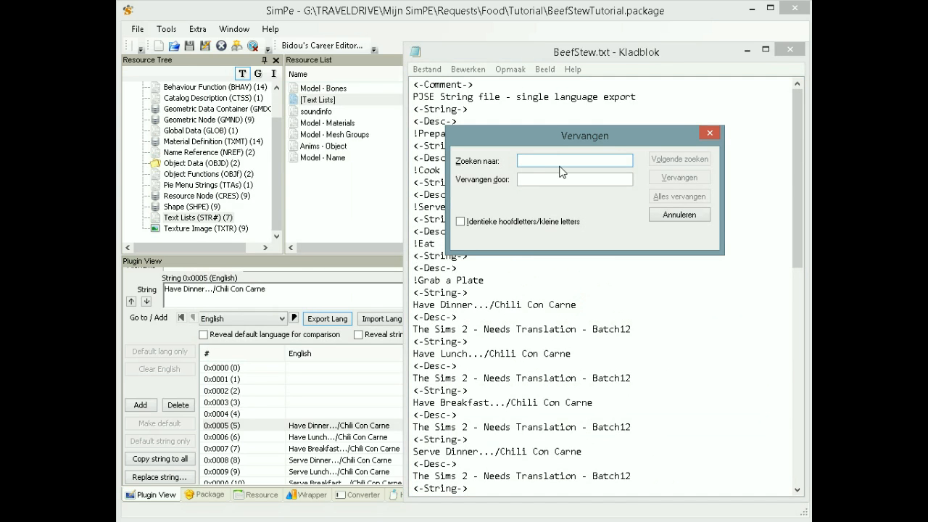
pyautogui.write('Chili Con Carne')
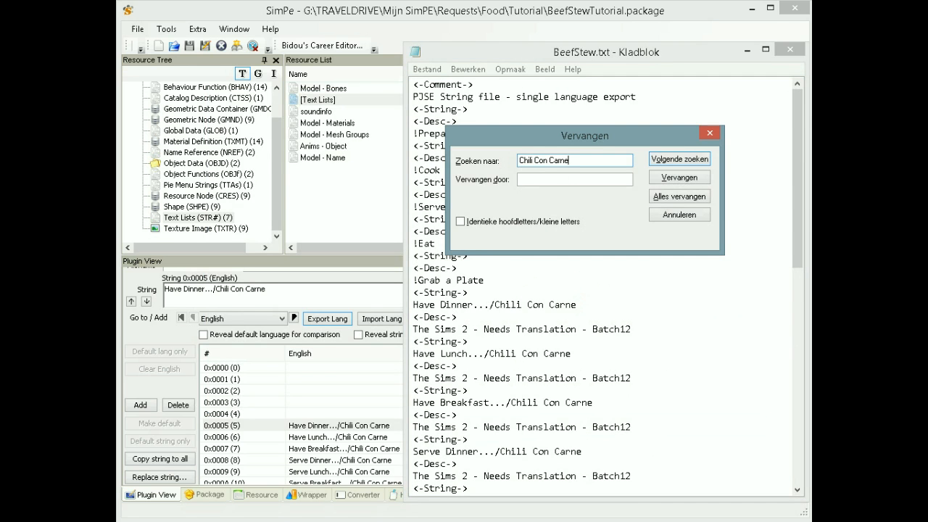
pyautogui.press('Tab')
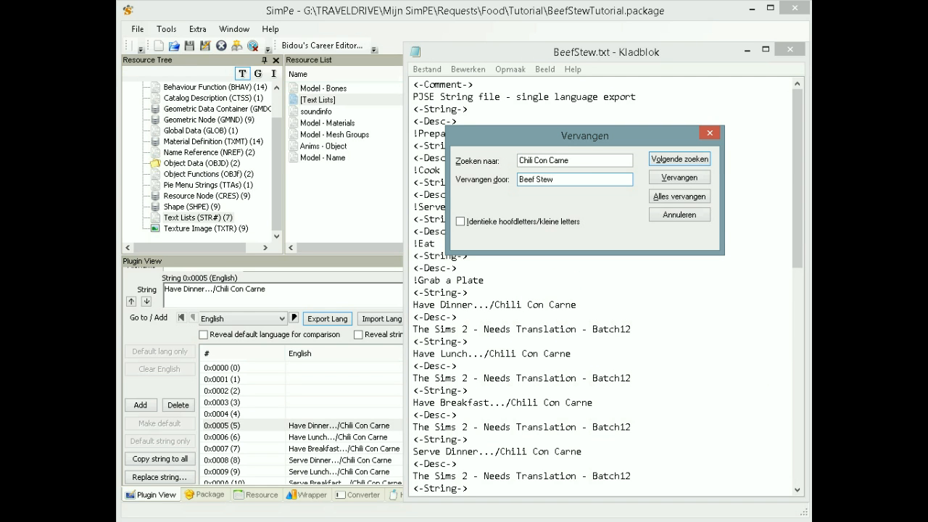
pyautogui.click(676, 198)
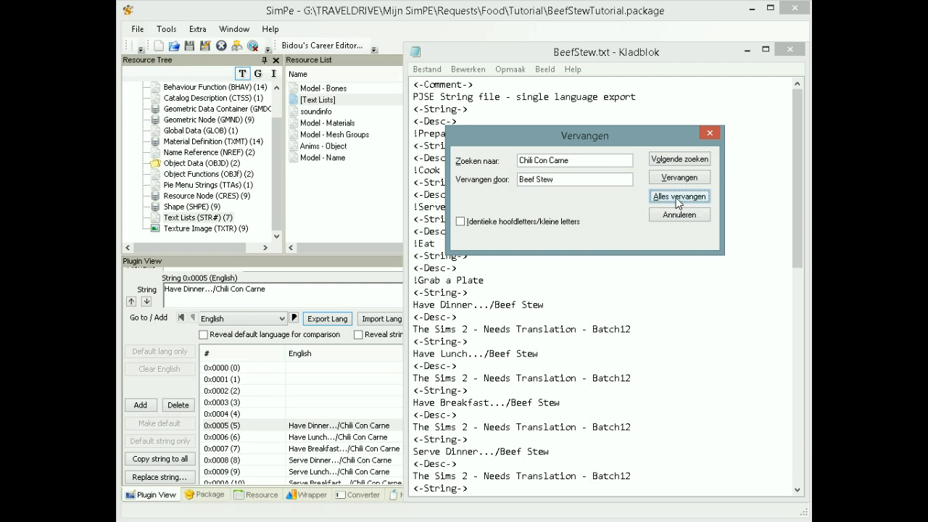
pyautogui.click(707, 133)
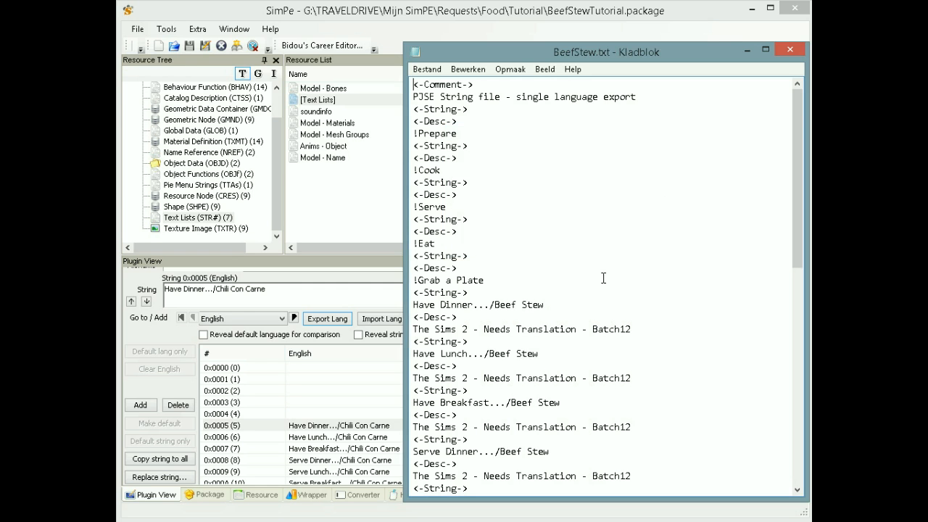
# Check the replaced strings in BeefStew.txt, save the file and close the text editor
pyautogui.scroll(-6, 567, 385)
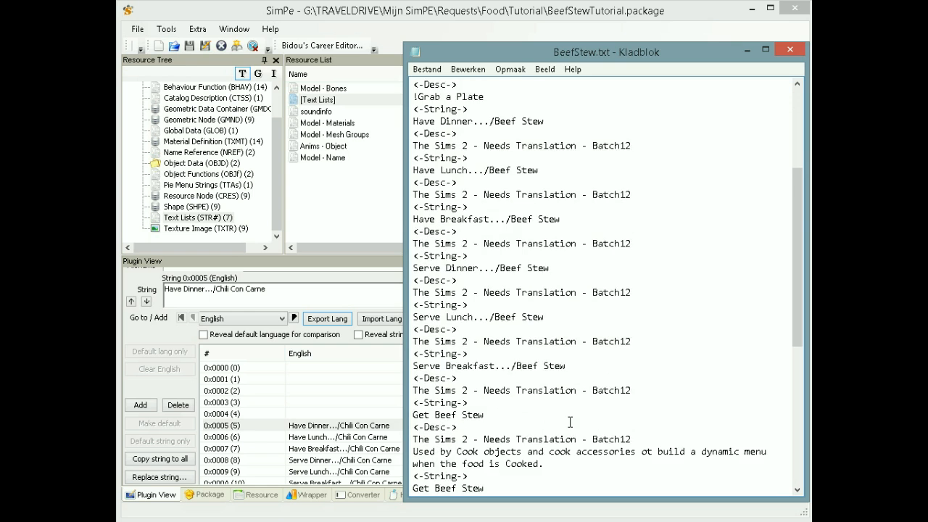
pyautogui.scroll(6, 567, 426)
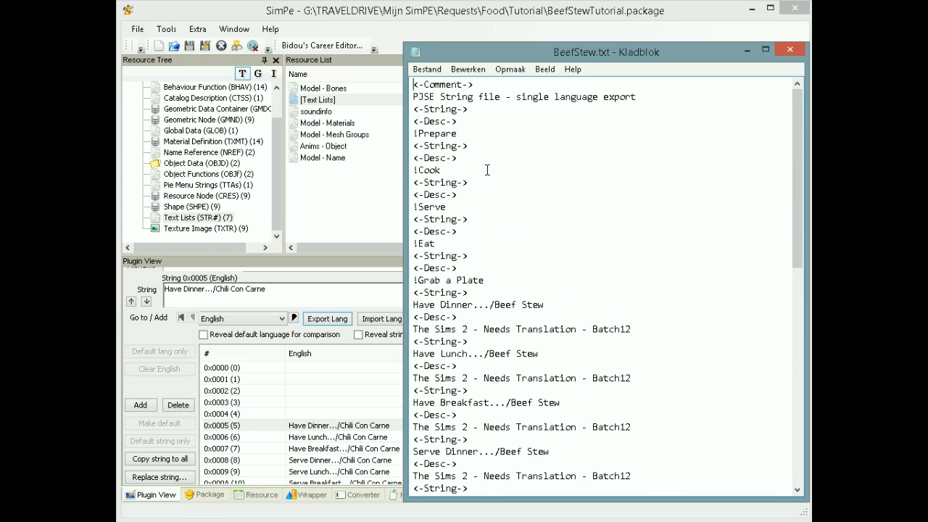
pyautogui.click(476, 73)
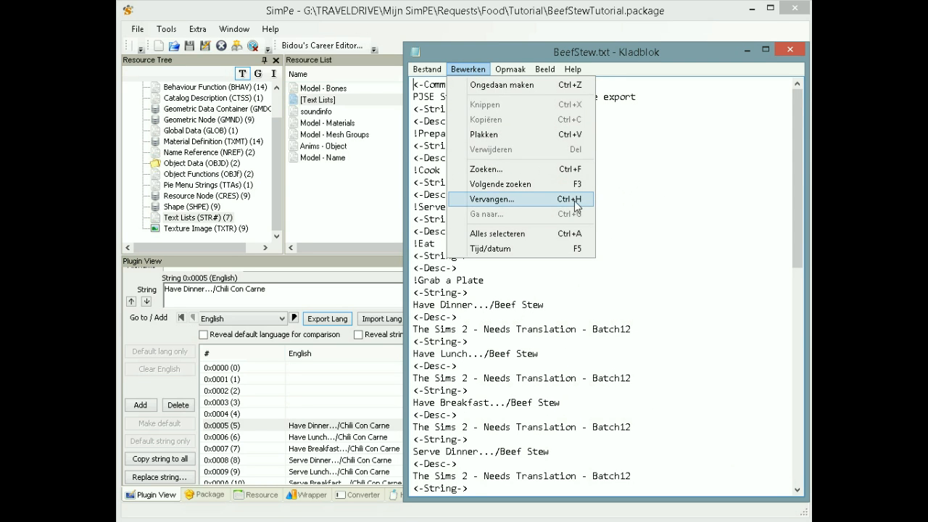
pyautogui.click(641, 270)
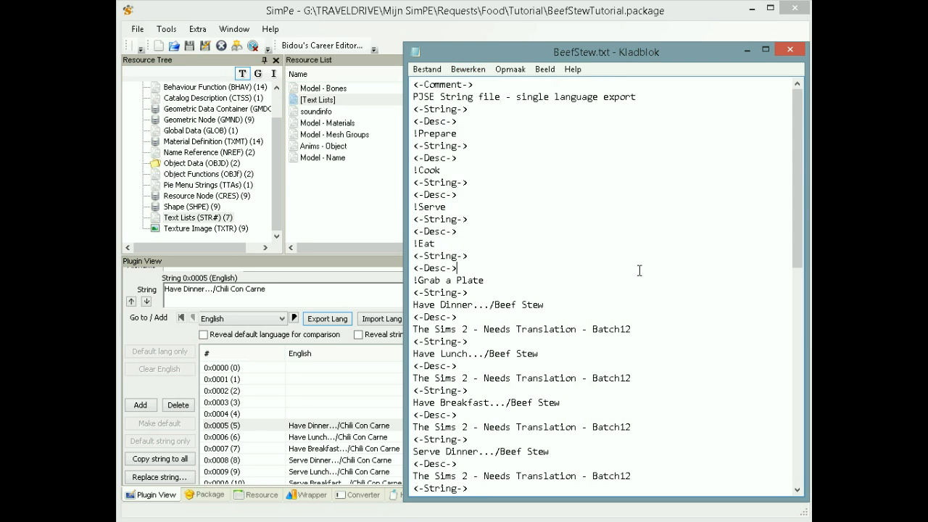
pyautogui.click(427, 69)
pyautogui.click(440, 116)
pyautogui.click(790, 49)
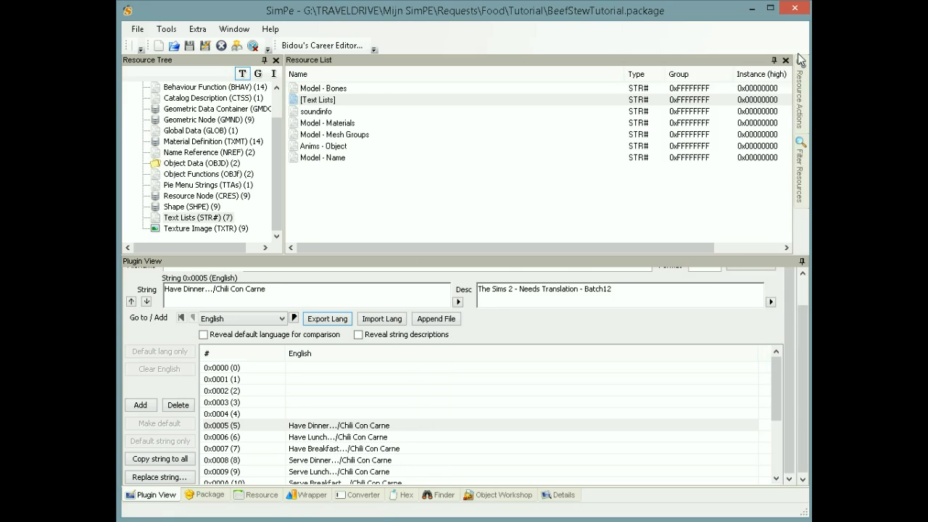
# Import BeefStew.txt as the English language of the [Text Lists] resource and commit the file
pyautogui.click(383, 319)
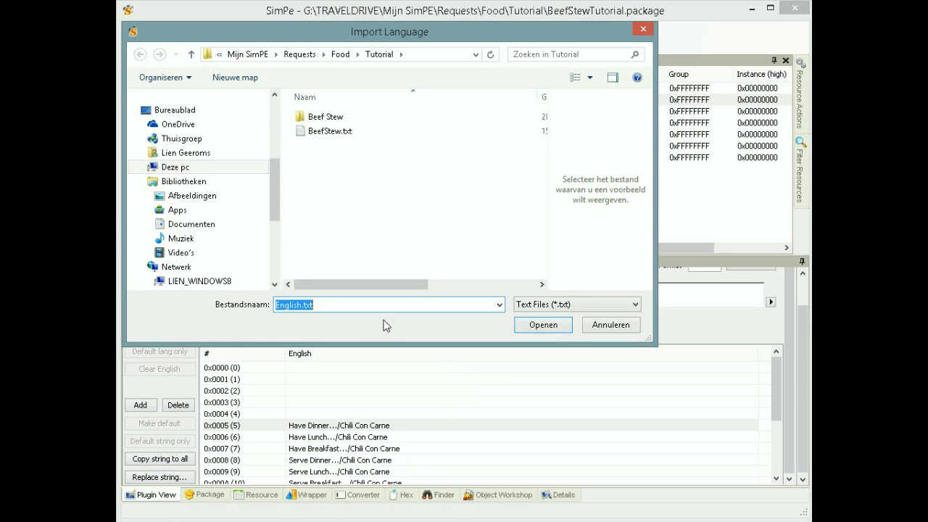
pyautogui.click(345, 134)
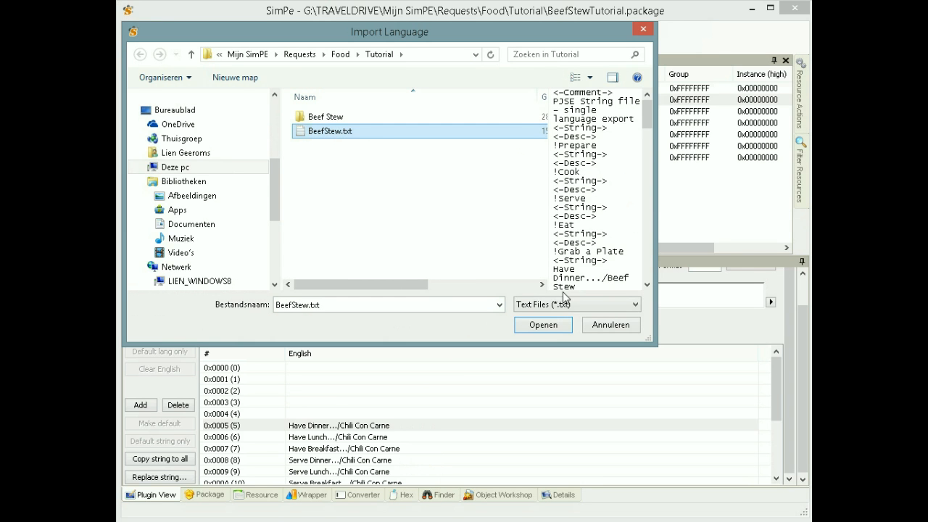
pyautogui.click(547, 327)
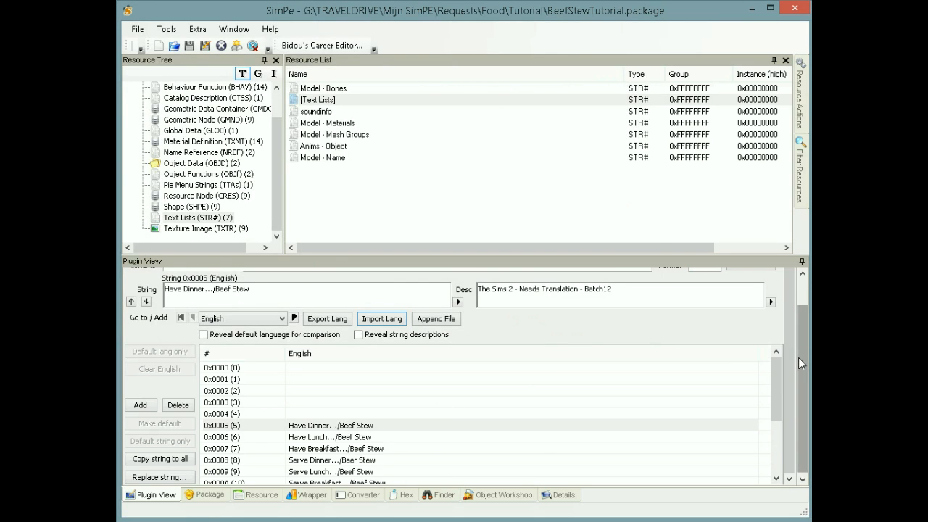
pyautogui.moveTo(800, 358); pyautogui.dragTo(793, 314)
pyautogui.click(756, 300)
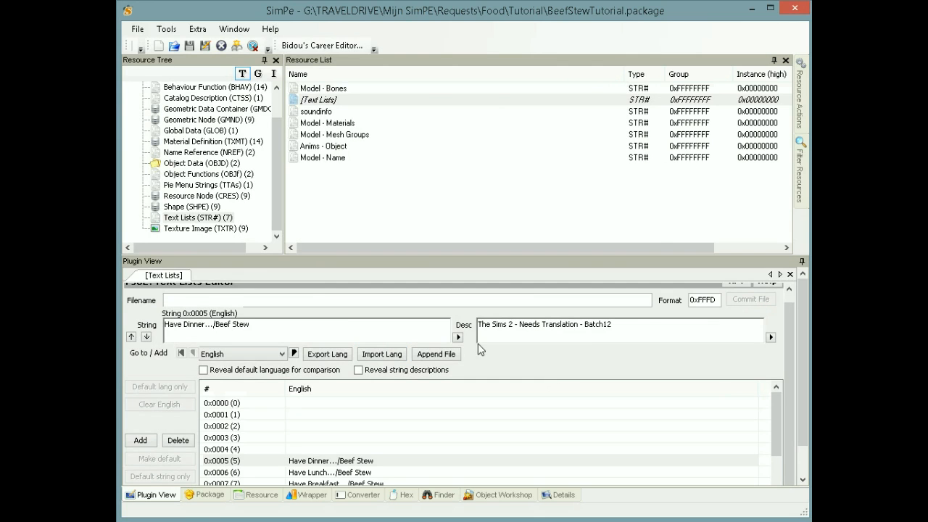
# Start a DXT build for the foodprepchili-ingredients_txtr texture image with Sharpen set to None
pyautogui.click(229, 230)
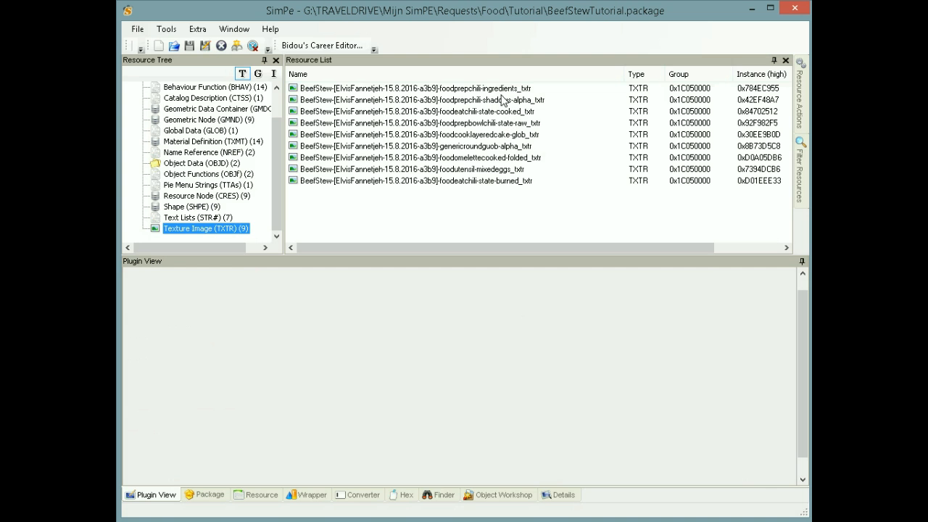
pyautogui.click(504, 89)
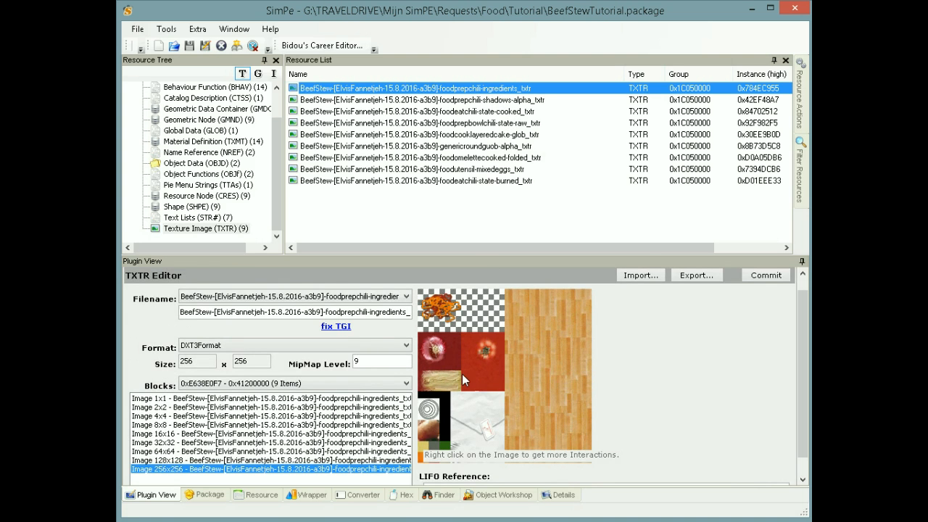
pyautogui.rightClick(497, 394)
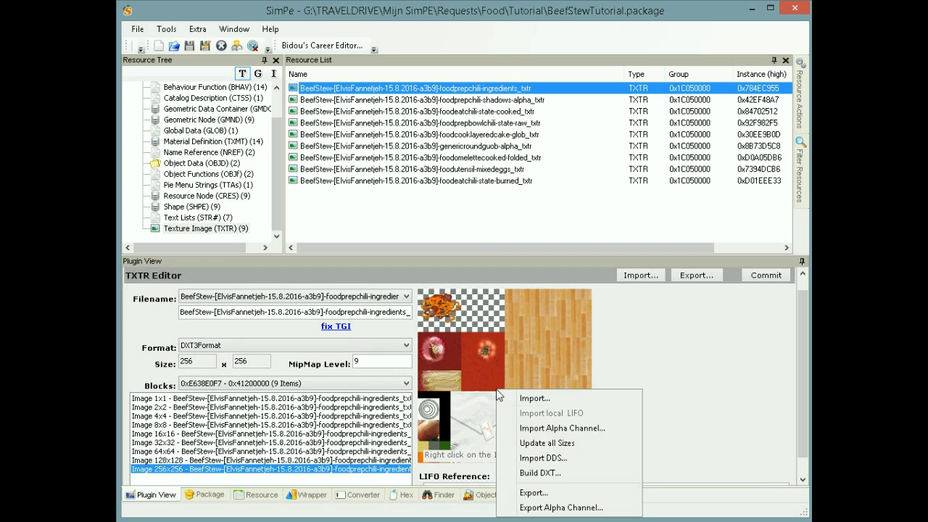
pyautogui.click(541, 473)
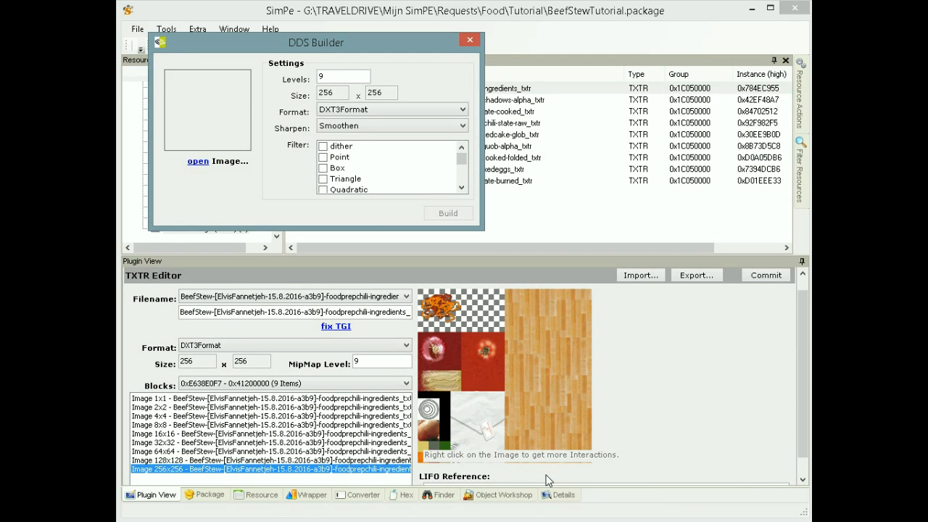
pyautogui.click(354, 128)
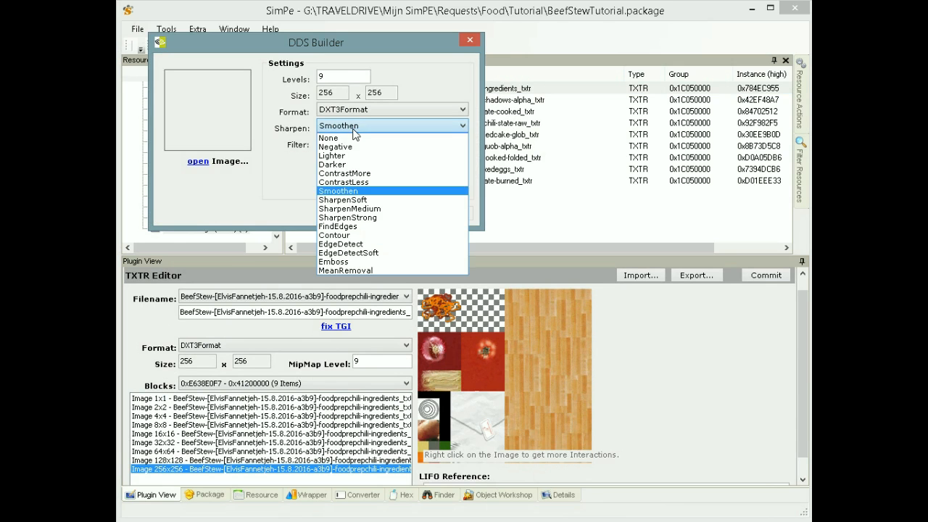
pyautogui.click(353, 139)
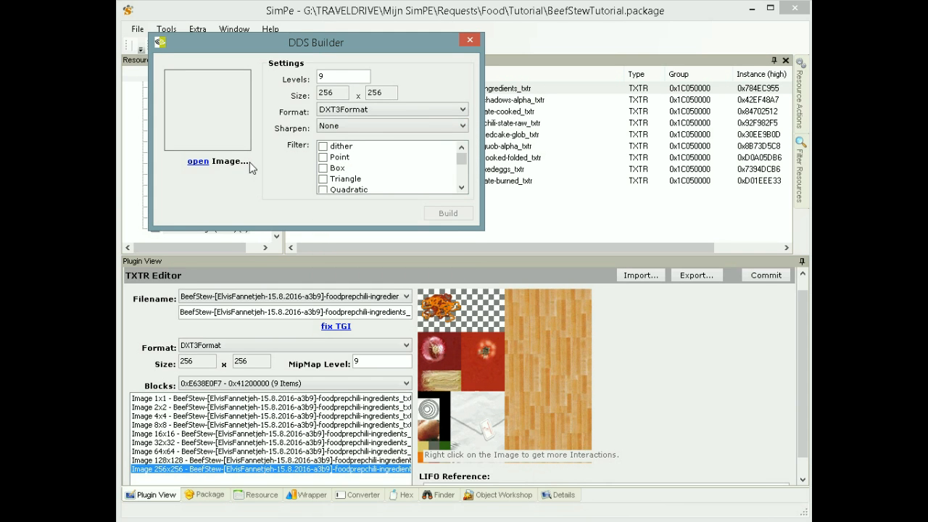
# Load the edited foodprepchili-ingredients image from the Beef Stew folder and build the ingredients texture from it
pyautogui.click(201, 162)
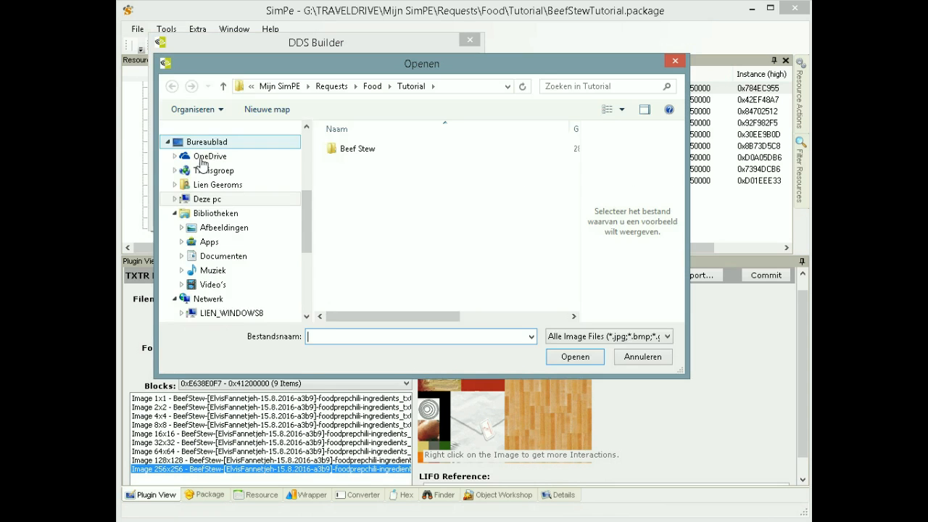
pyautogui.doubleClick(365, 150)
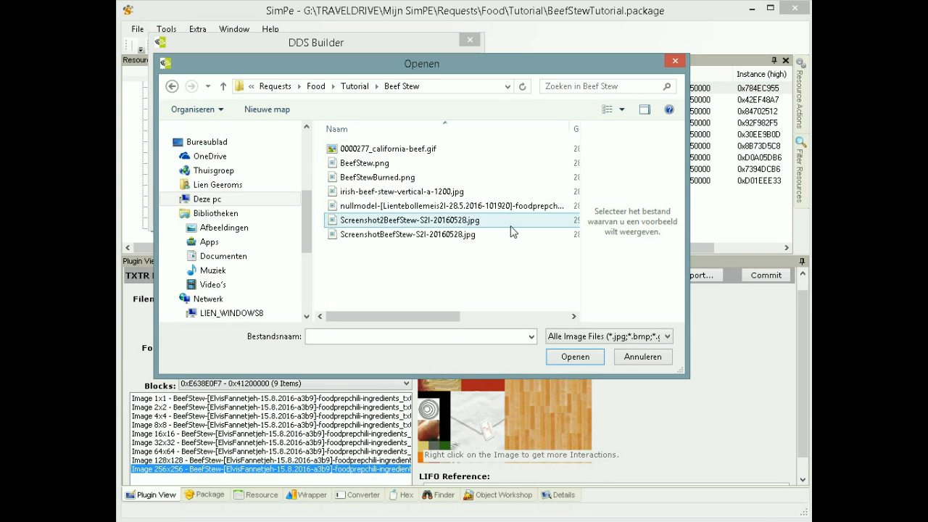
pyautogui.moveTo(439, 317); pyautogui.dragTo(496, 319)
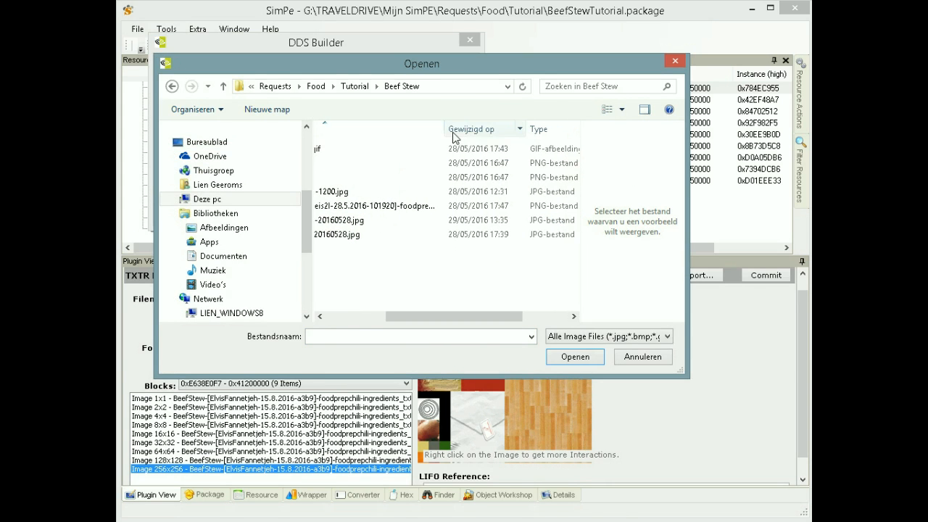
pyautogui.moveTo(457, 132); pyautogui.dragTo(541, 131)
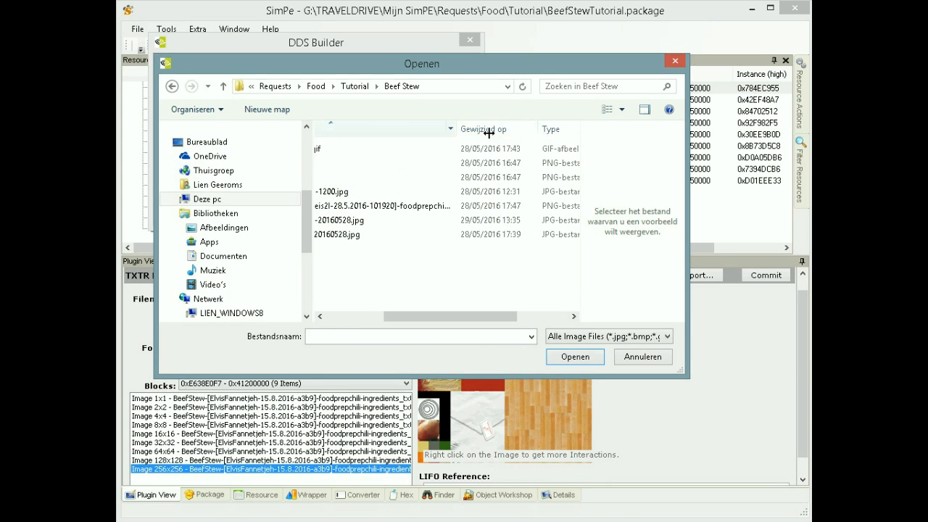
pyautogui.click(483, 208)
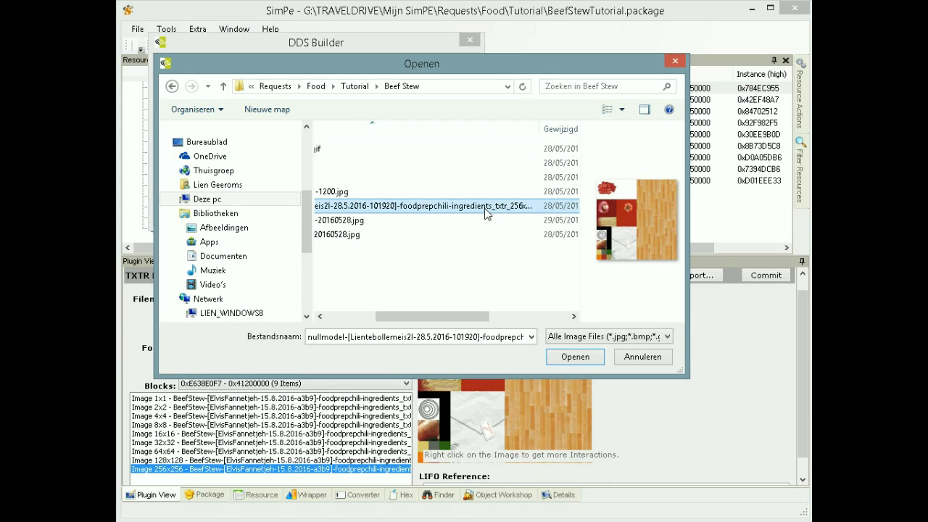
pyautogui.click(575, 357)
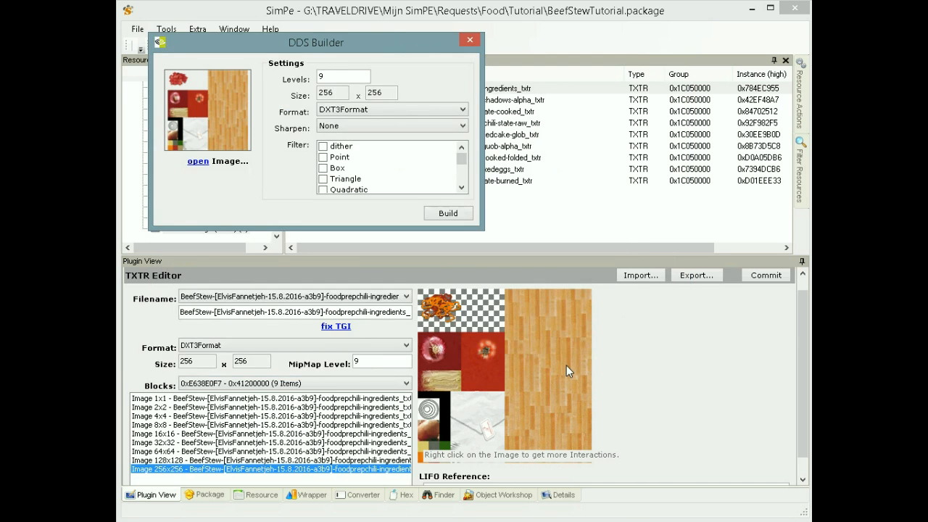
pyautogui.click(448, 213)
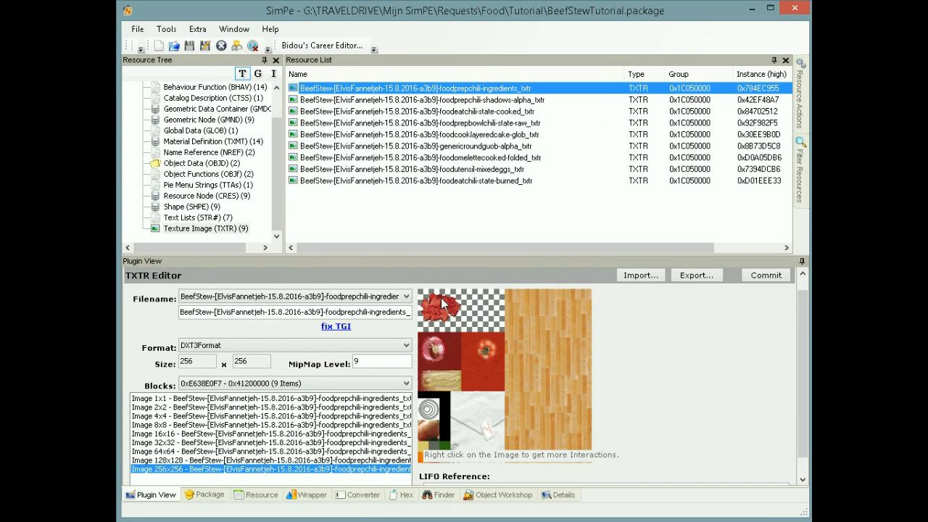
# Update all sizes of the foodprepchili-ingredients texture and commit it
pyautogui.rightClick(498, 371)
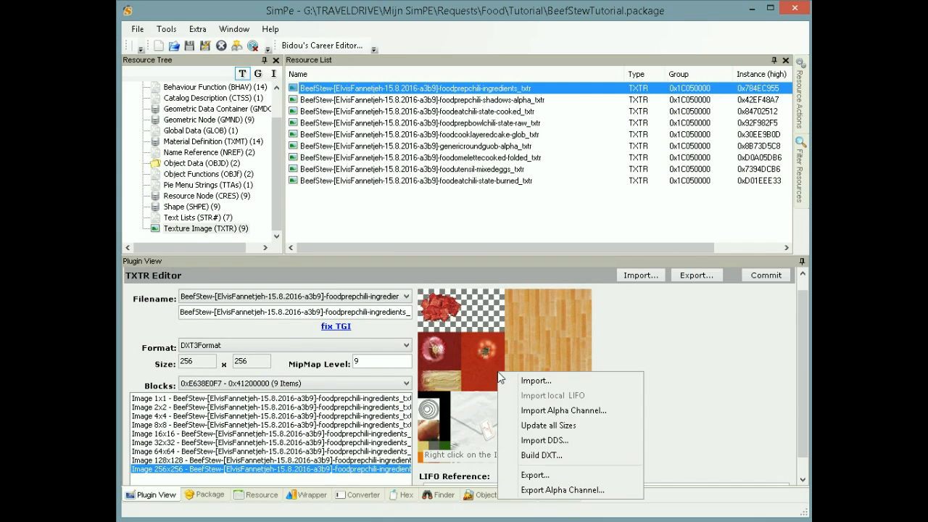
pyautogui.click(544, 427)
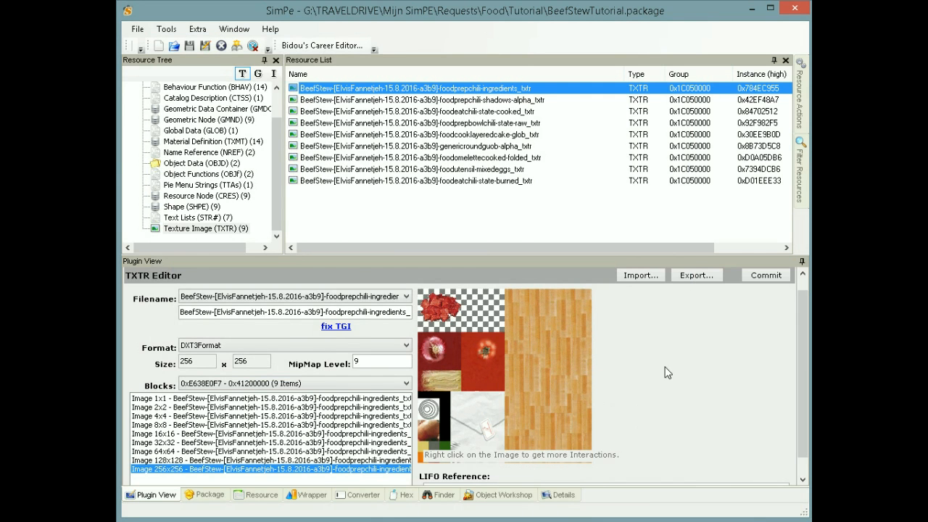
pyautogui.click(768, 280)
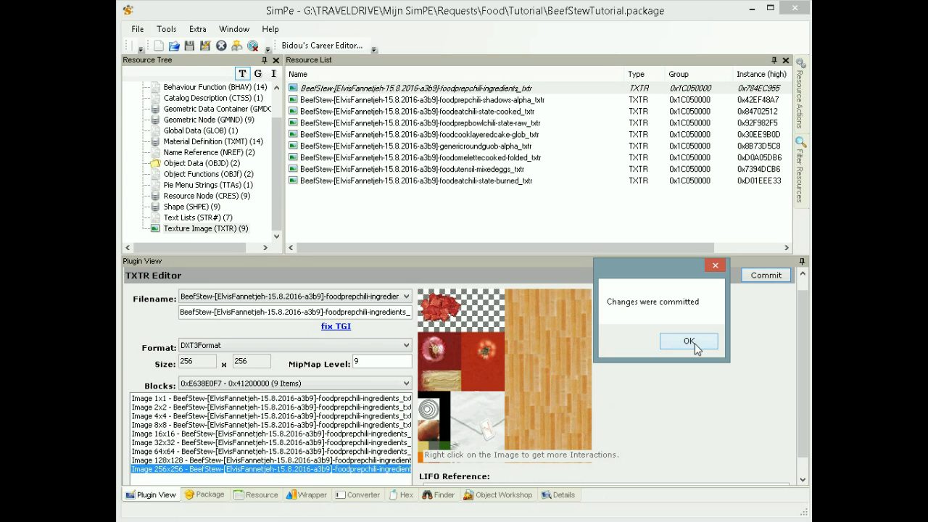
pyautogui.click(689, 341)
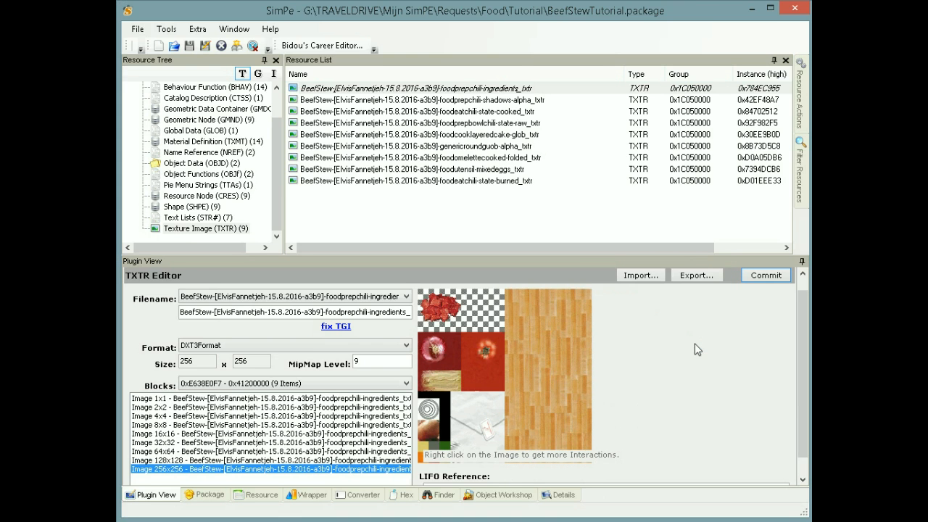
# Build the foodeatchili-state-cooked_txtr texture as DXT from BeefStew.png with Sharpen set to None
pyautogui.click(512, 113)
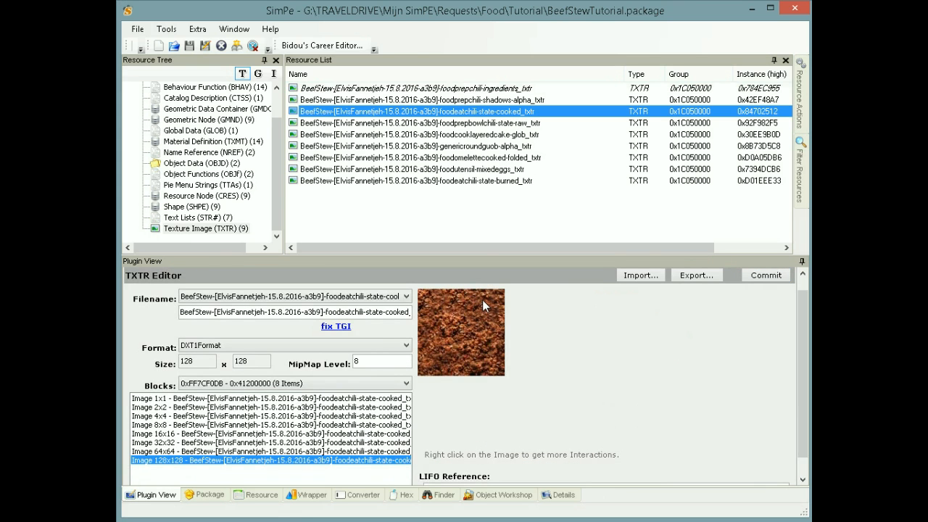
pyautogui.rightClick(486, 339)
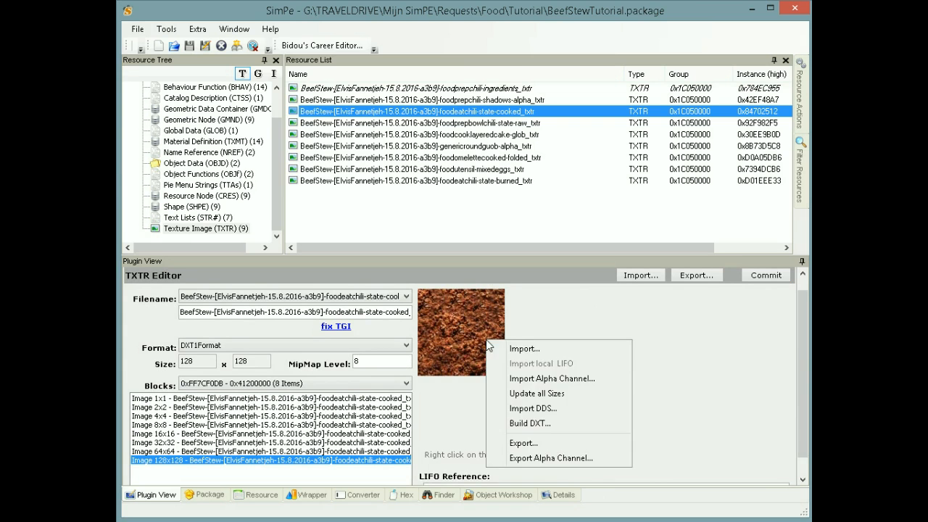
pyautogui.click(536, 420)
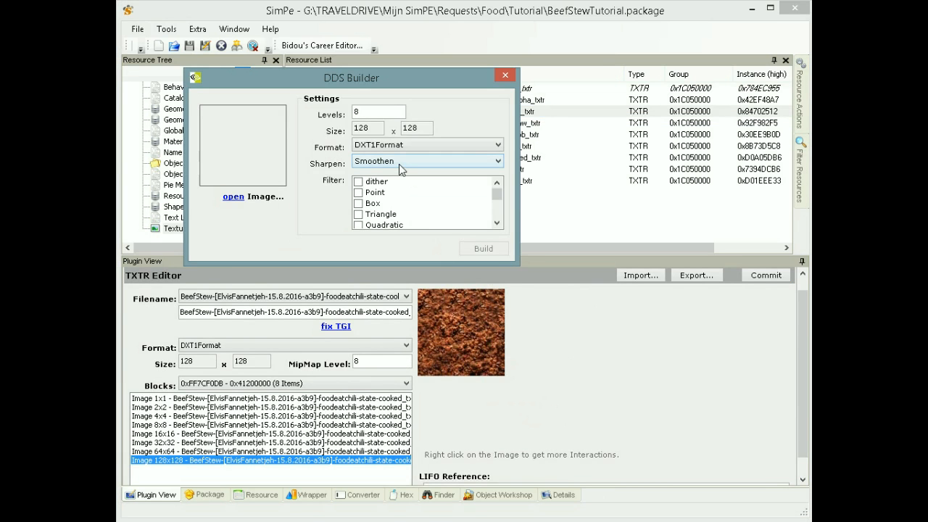
pyautogui.click(398, 162)
pyautogui.click(388, 174)
pyautogui.click(234, 197)
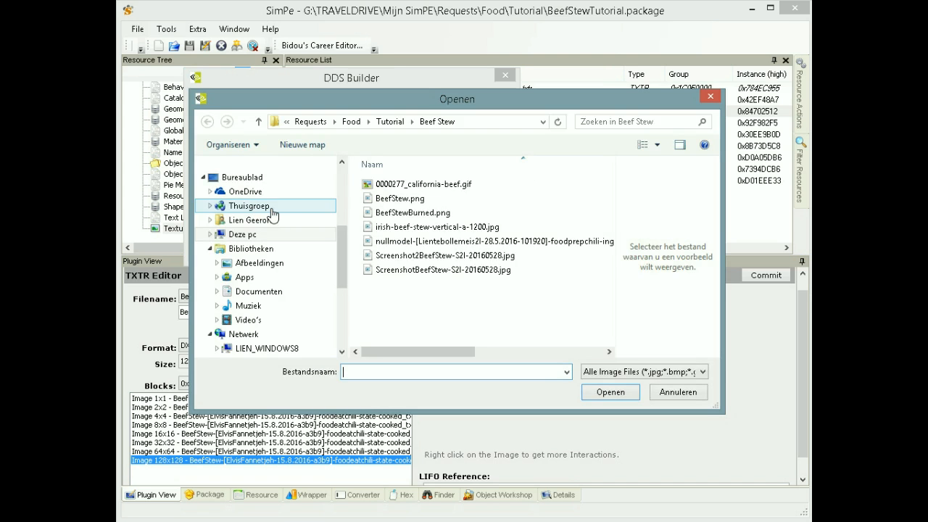
pyautogui.click(424, 205)
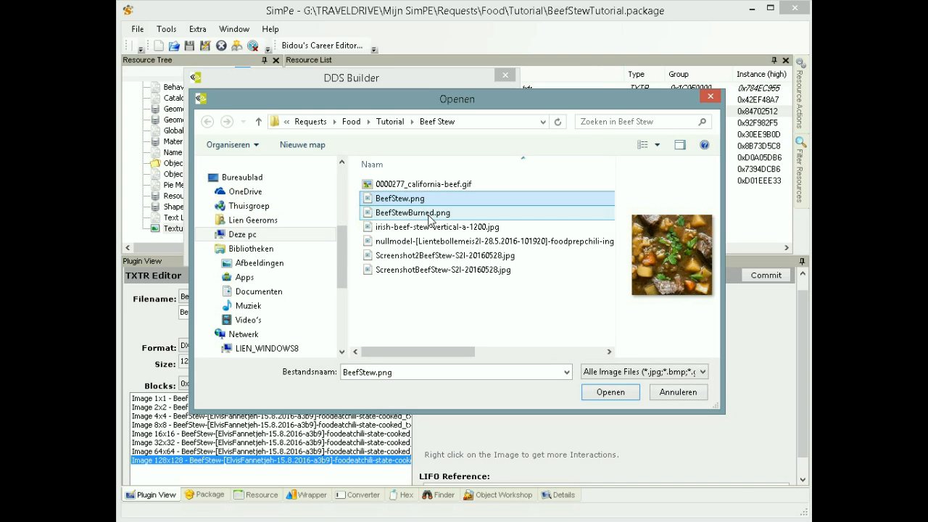
pyautogui.click(607, 391)
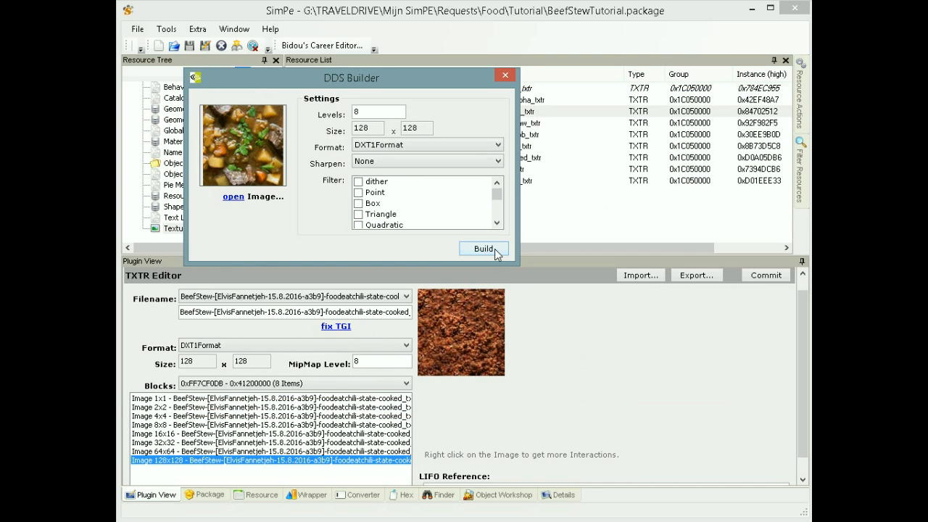
pyautogui.click(496, 253)
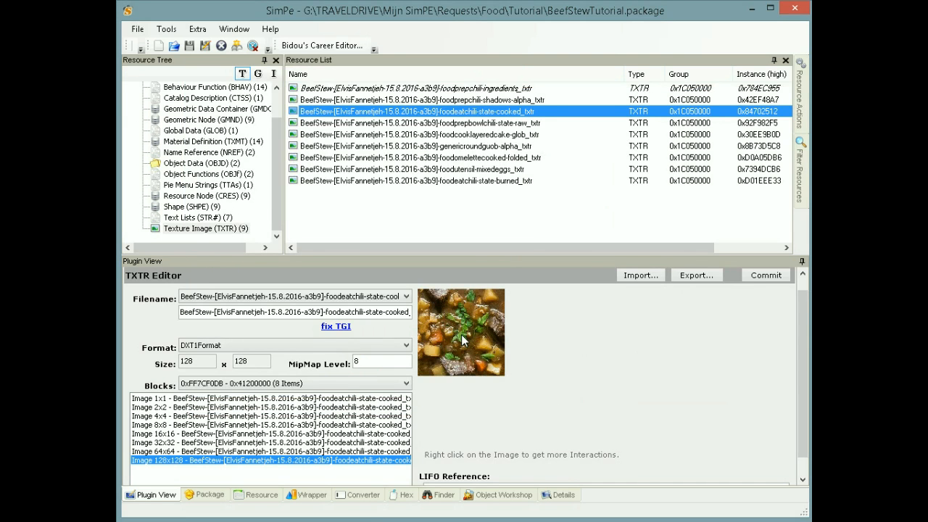
# Update all sizes of the foodeatchili-state-cooked texture and commit it
pyautogui.rightClick(461, 336)
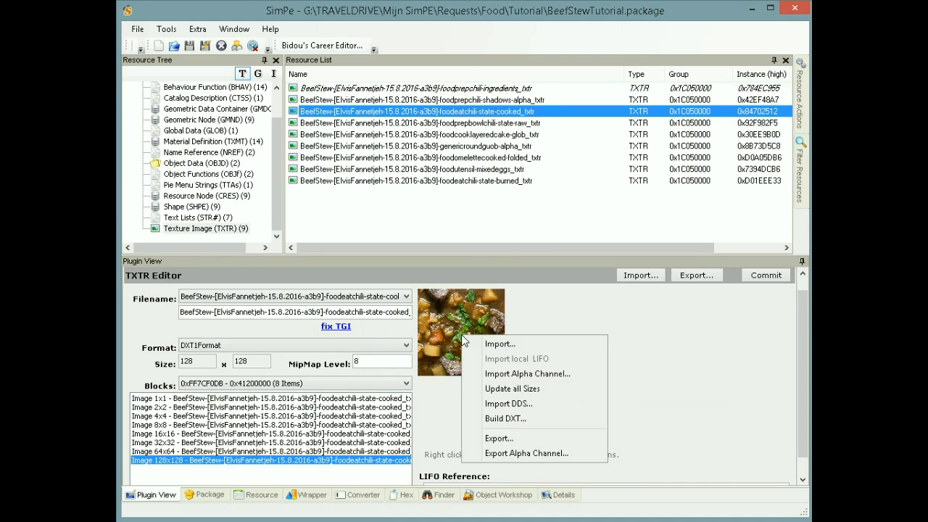
pyautogui.click(507, 390)
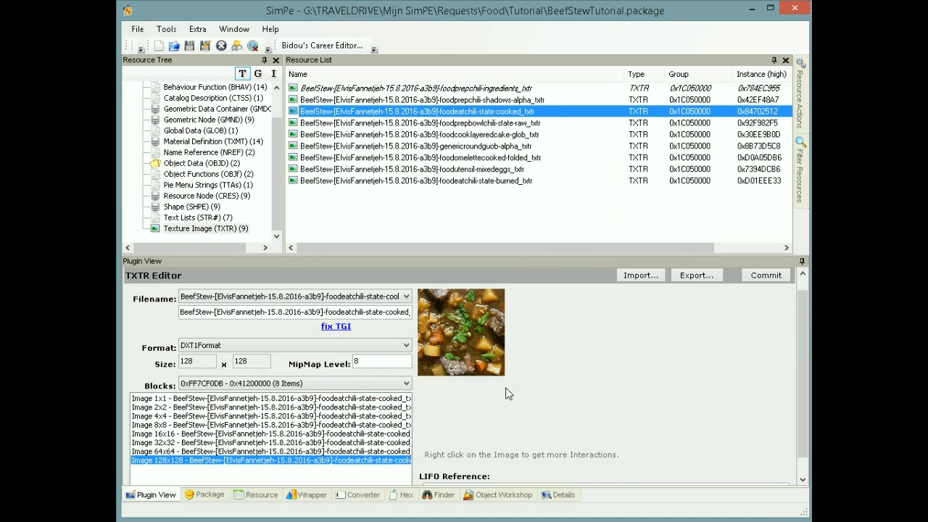
pyautogui.click(762, 278)
pyautogui.click(694, 342)
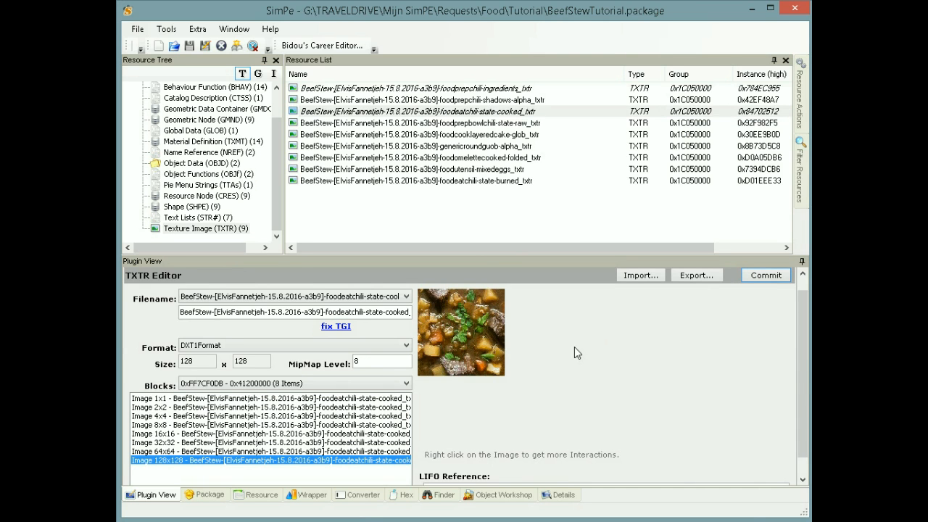
# Build the foodprepbowlchili-state-raw texture as DXT from BeefStew.png with Sharpen set to None
pyautogui.click(505, 124)
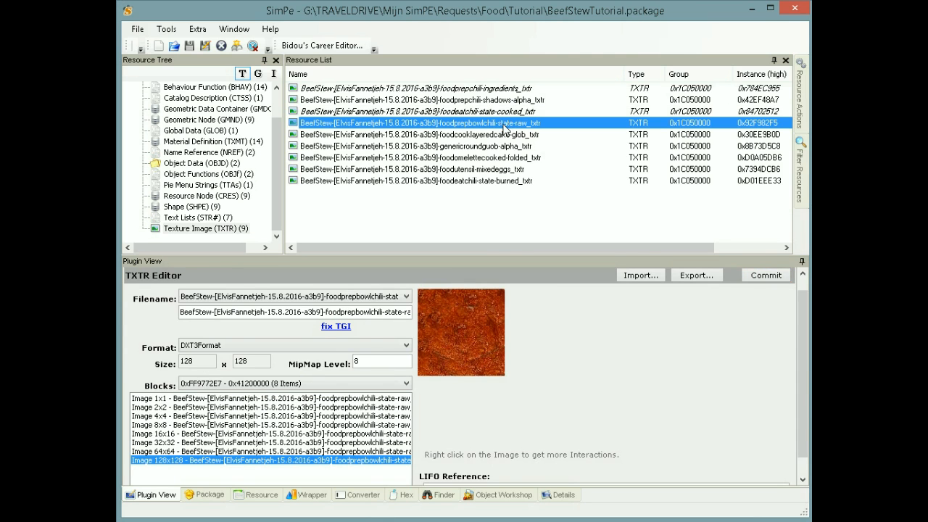
pyautogui.rightClick(448, 329)
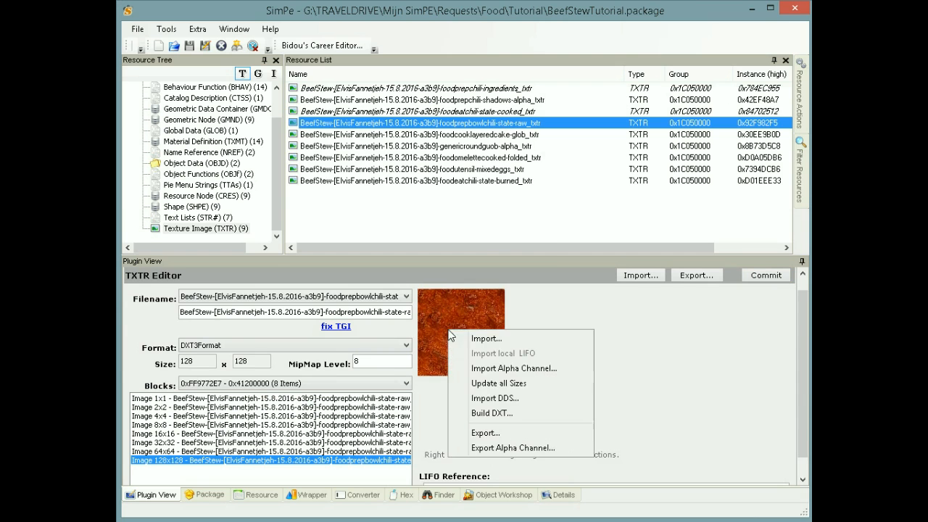
pyautogui.click(490, 413)
pyautogui.click(415, 199)
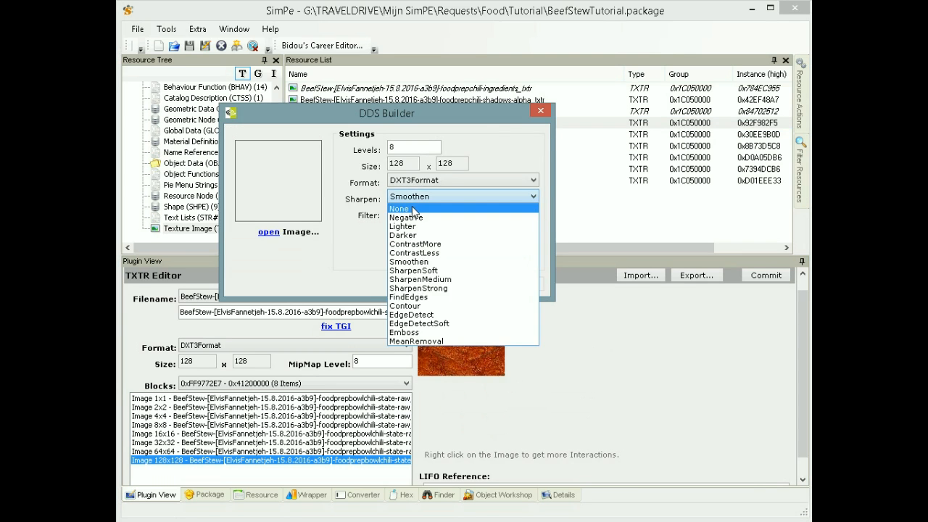
pyautogui.click(412, 210)
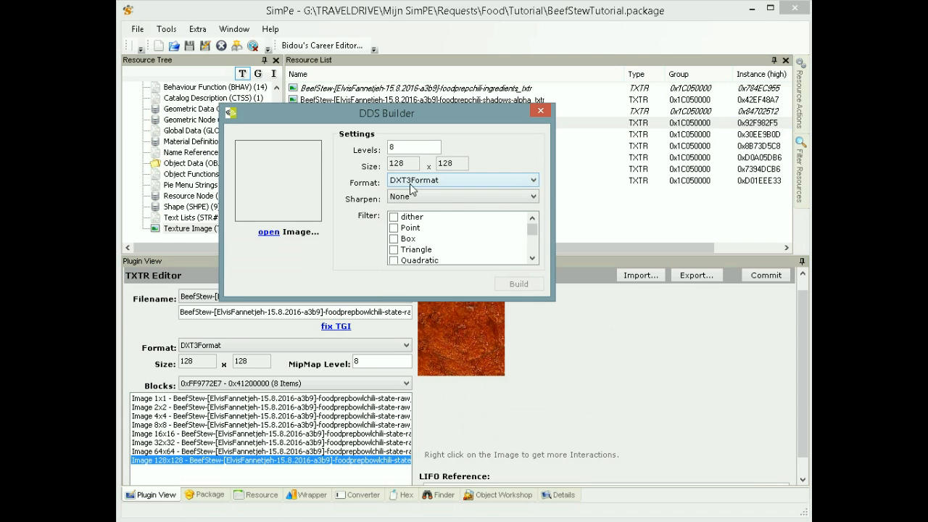
pyautogui.click(269, 232)
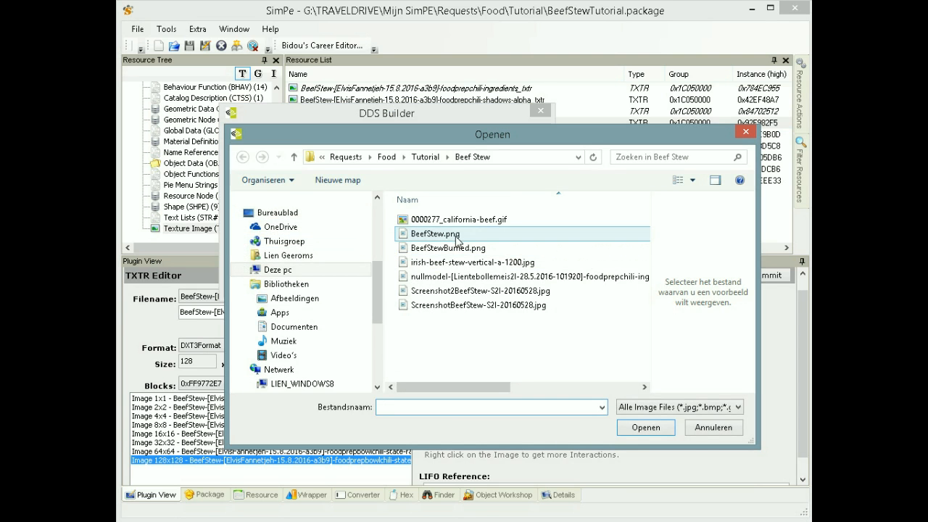
pyautogui.click(454, 264)
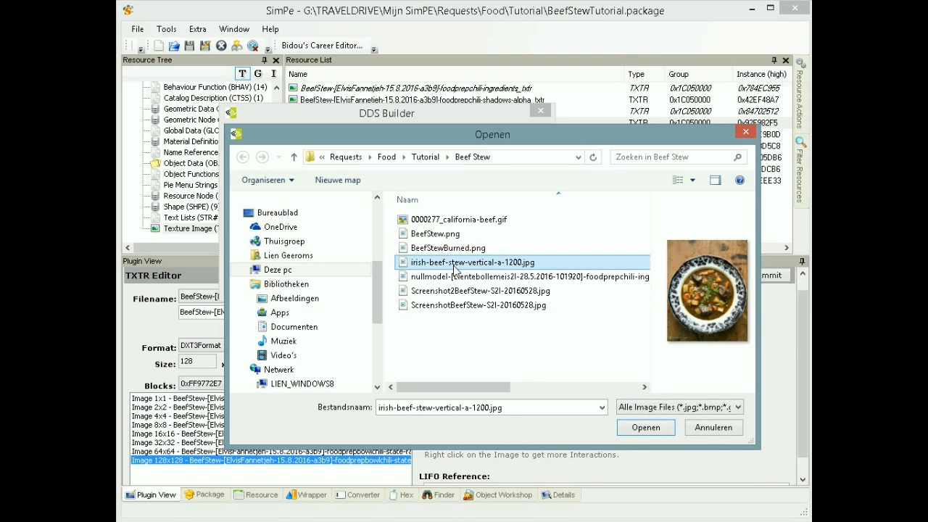
pyautogui.click(440, 235)
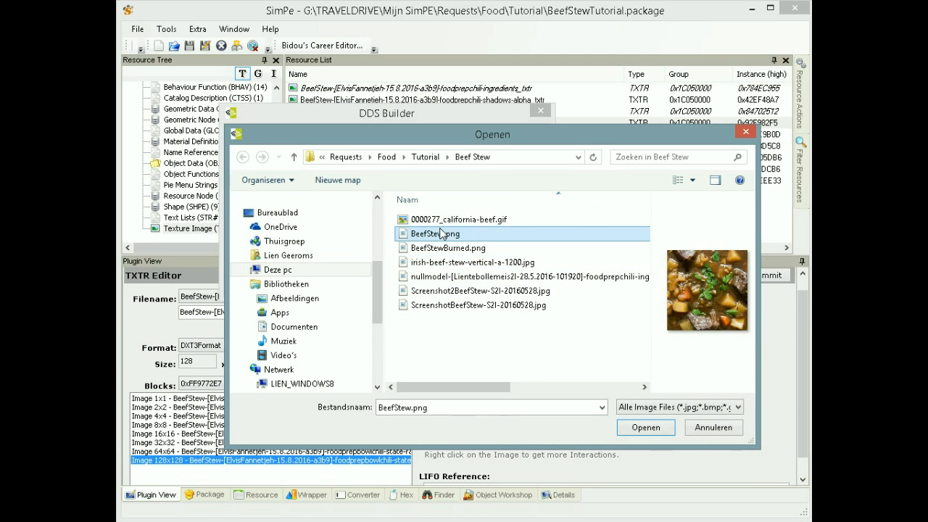
pyautogui.click(643, 427)
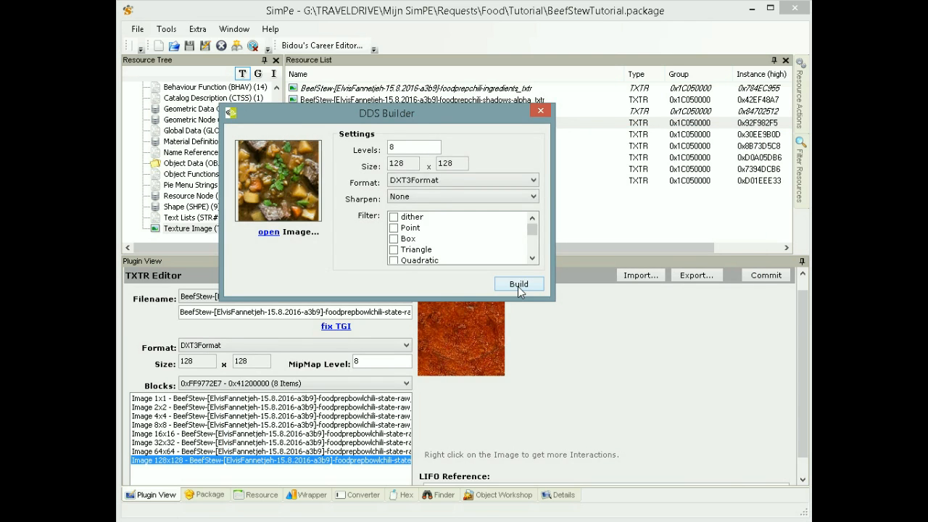
pyautogui.click(518, 284)
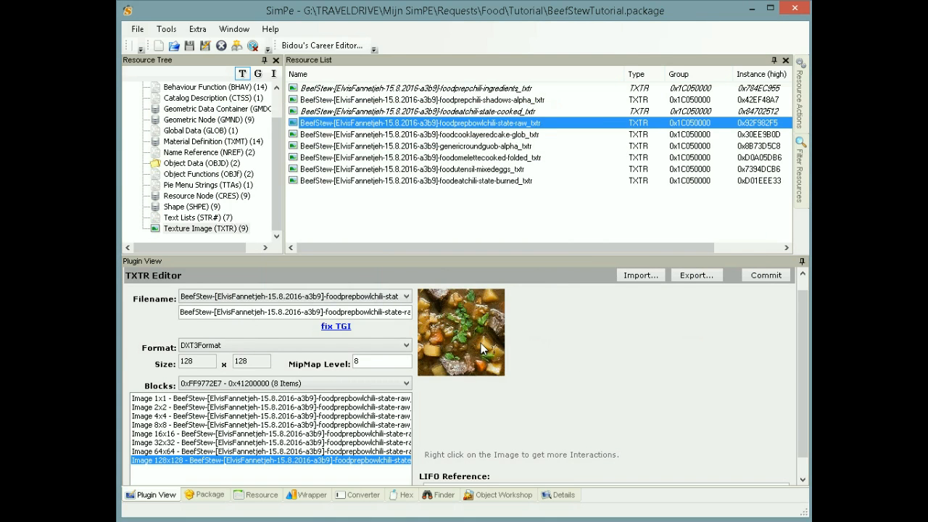
# Update all sizes of the foodprepbowlchili-state-raw texture and commit it
pyautogui.rightClick(483, 344)
pyautogui.click(524, 397)
pyautogui.click(769, 275)
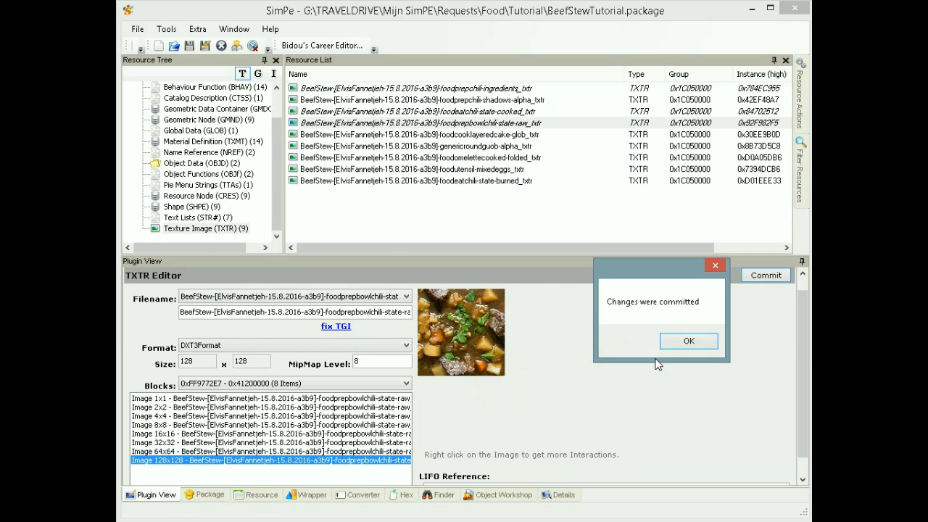
pyautogui.click(675, 345)
# Build the foodeatchili-state-burned texture as DXT from BeefStewBurned.png with Sharpen set to None
pyautogui.click(504, 136)
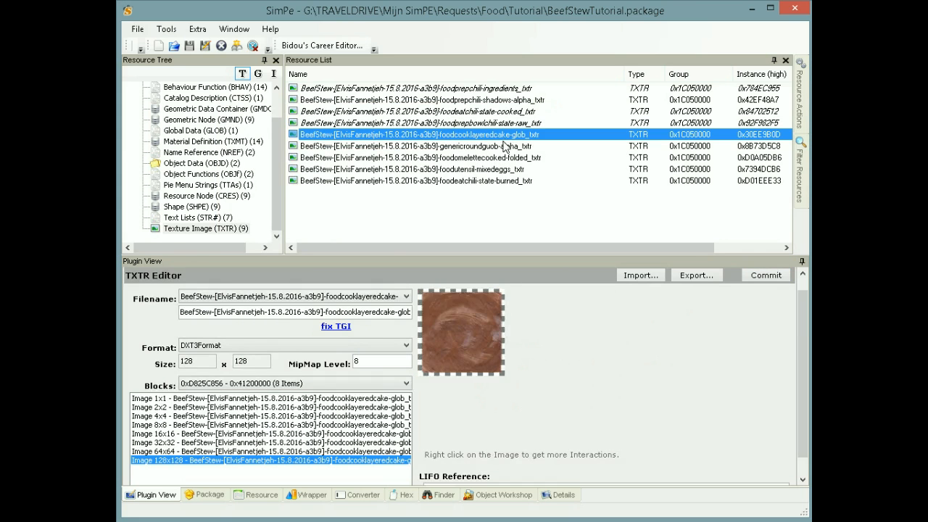
pyautogui.click(505, 147)
pyautogui.click(505, 158)
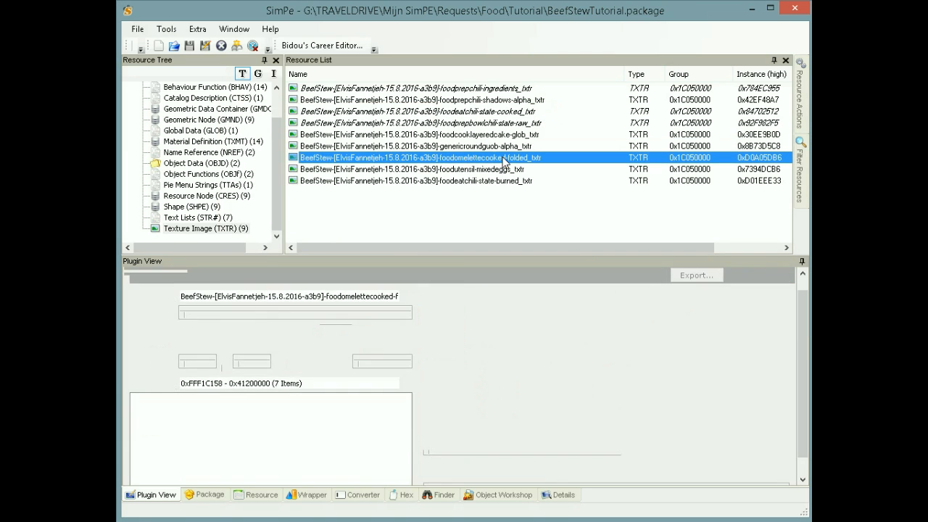
pyautogui.click(506, 169)
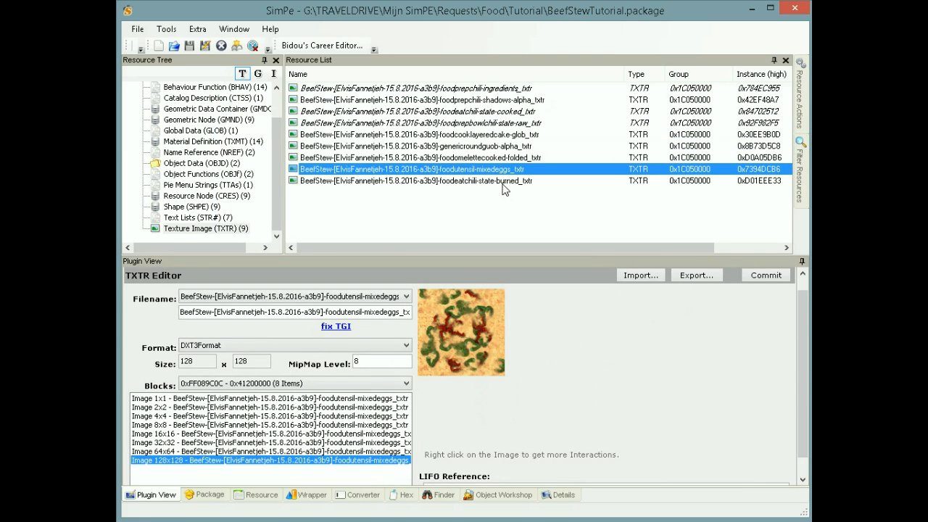
pyautogui.click(505, 181)
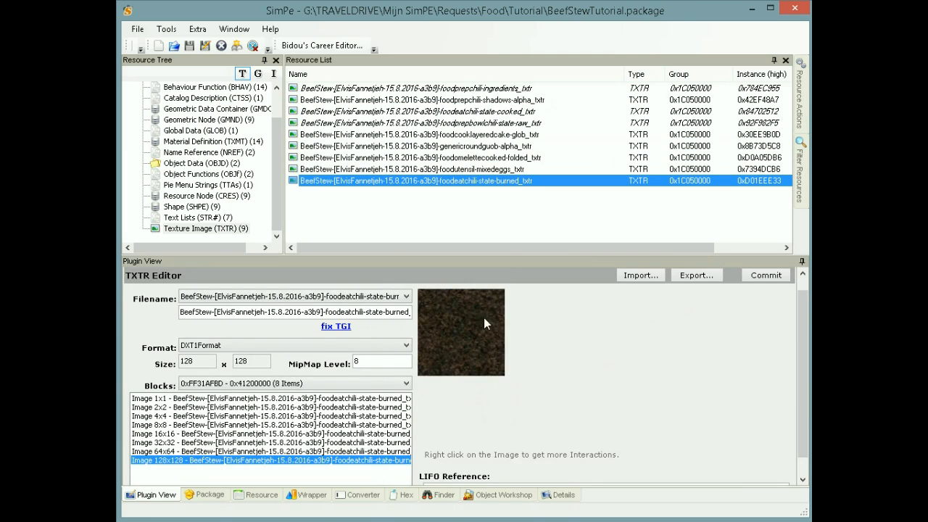
pyautogui.rightClick(479, 330)
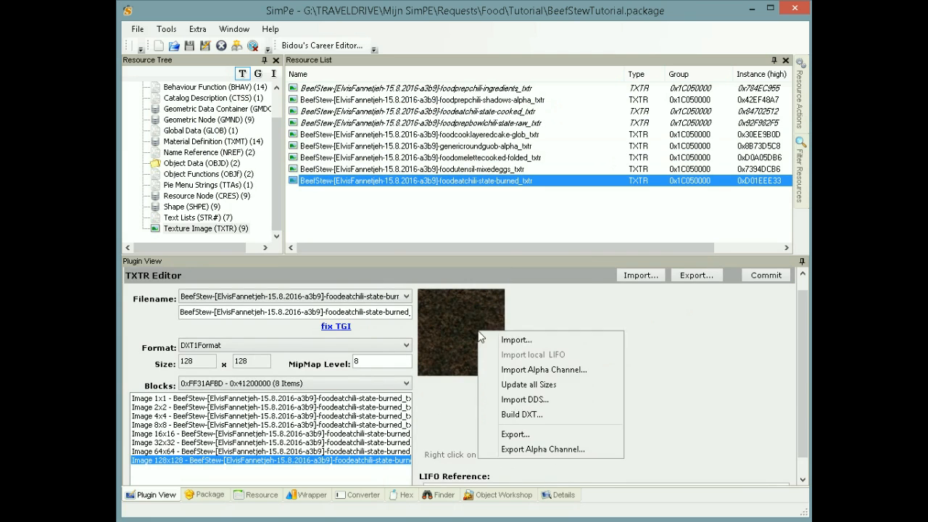
pyautogui.click(521, 415)
pyautogui.click(447, 233)
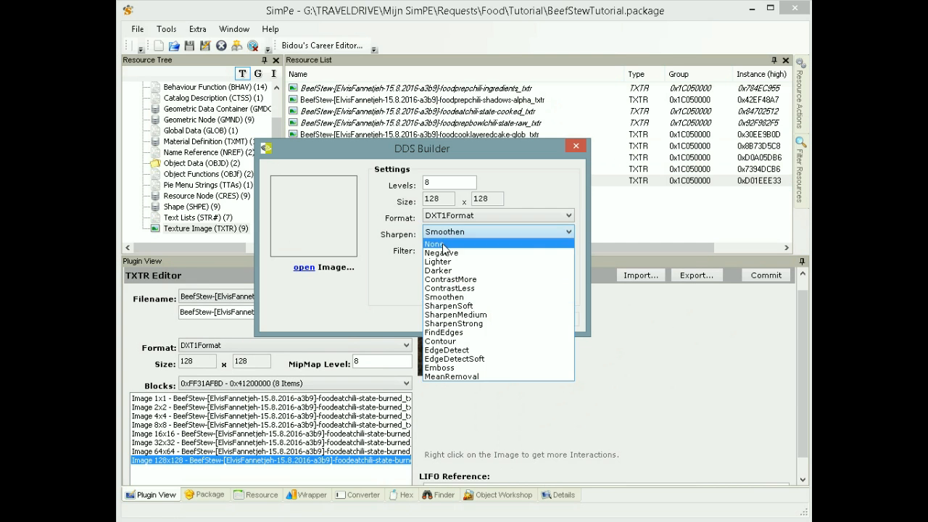
pyautogui.click(445, 243)
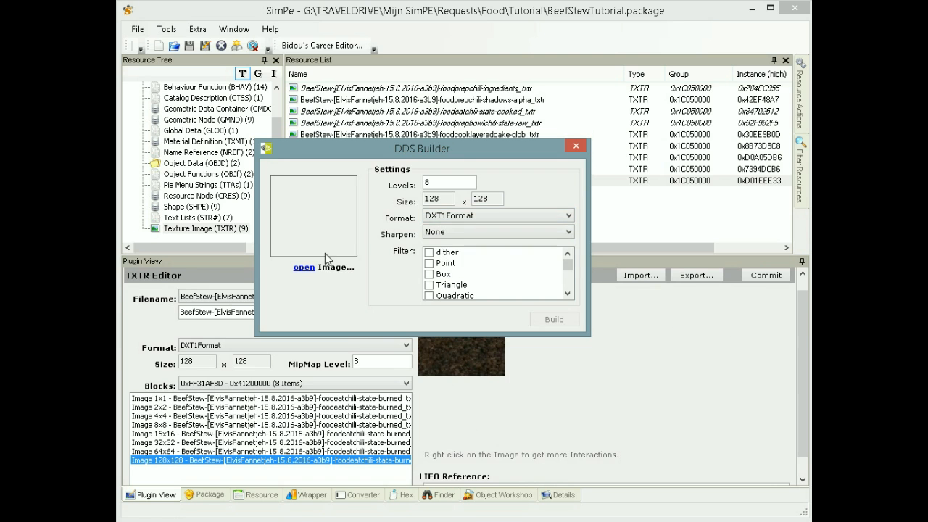
pyautogui.click(304, 267)
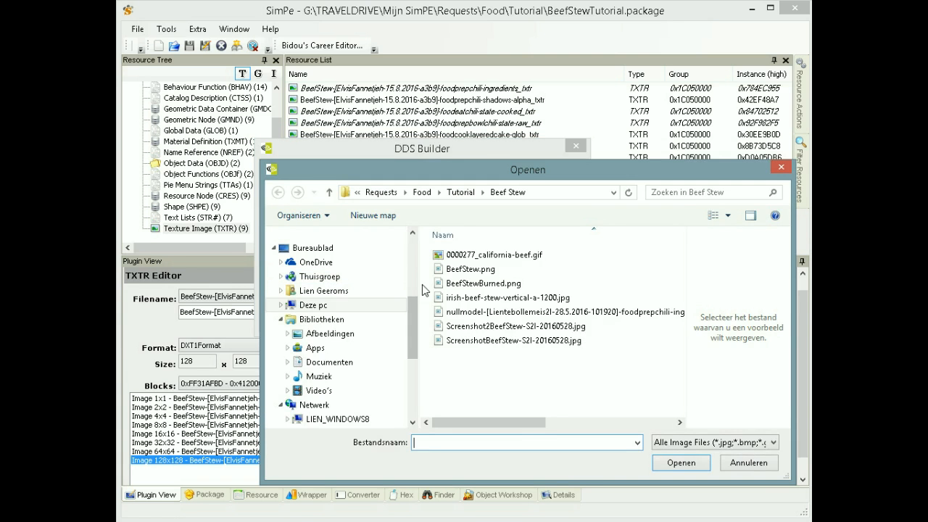
pyautogui.doubleClick(473, 271)
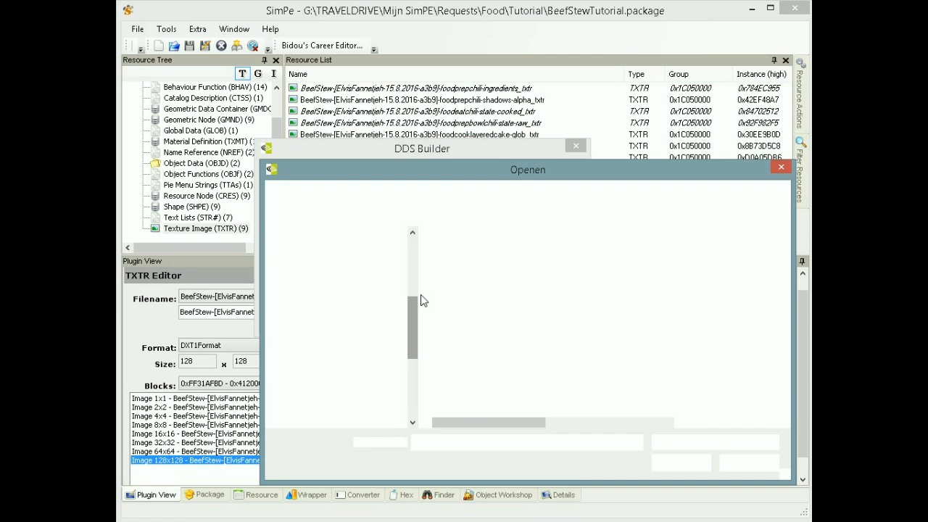
pyautogui.doubleClick(468, 285)
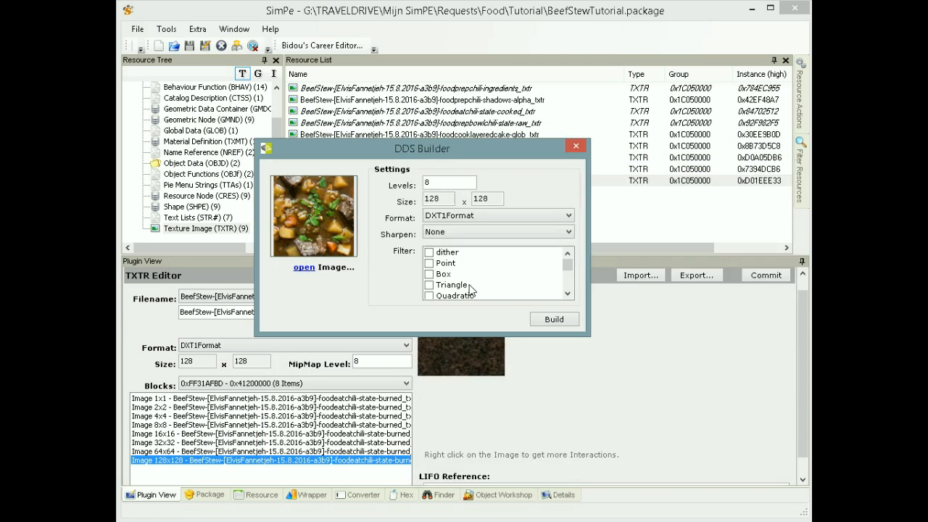
pyautogui.click(555, 320)
# Update all sizes of the foodeatchili-state-burned texture and commit it
pyautogui.rightClick(487, 335)
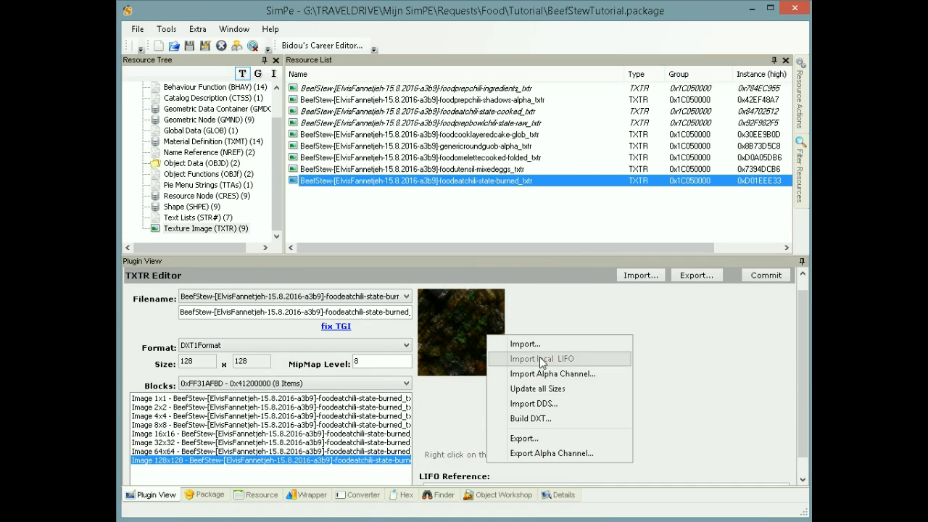
pyautogui.click(540, 389)
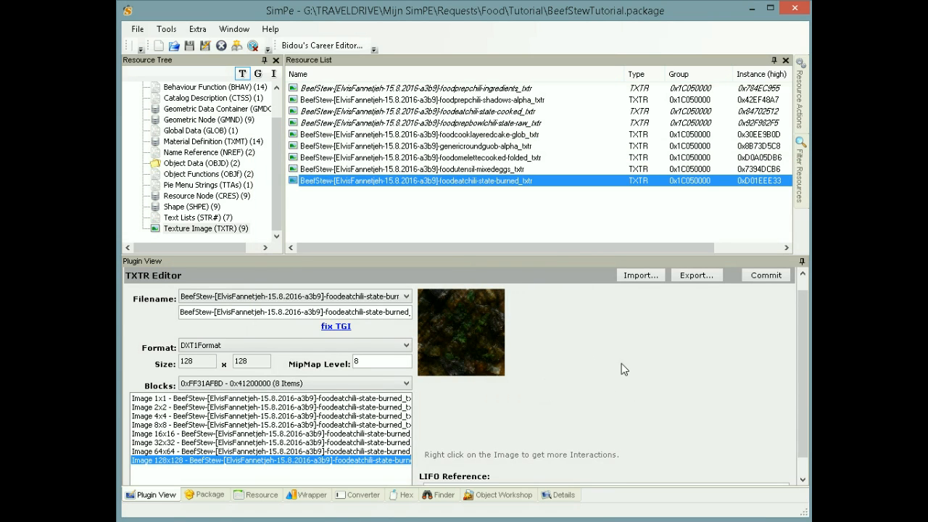
pyautogui.click(769, 280)
pyautogui.click(686, 340)
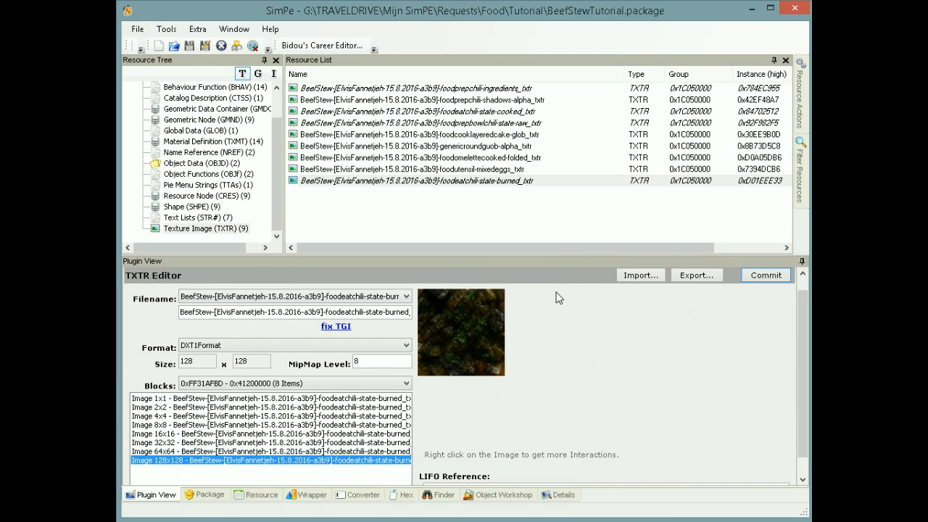
# Build the foodutensil-mixedeggs texture as DXT from BeefStew.png with Sharpen set to None and commit it
pyautogui.click(508, 170)
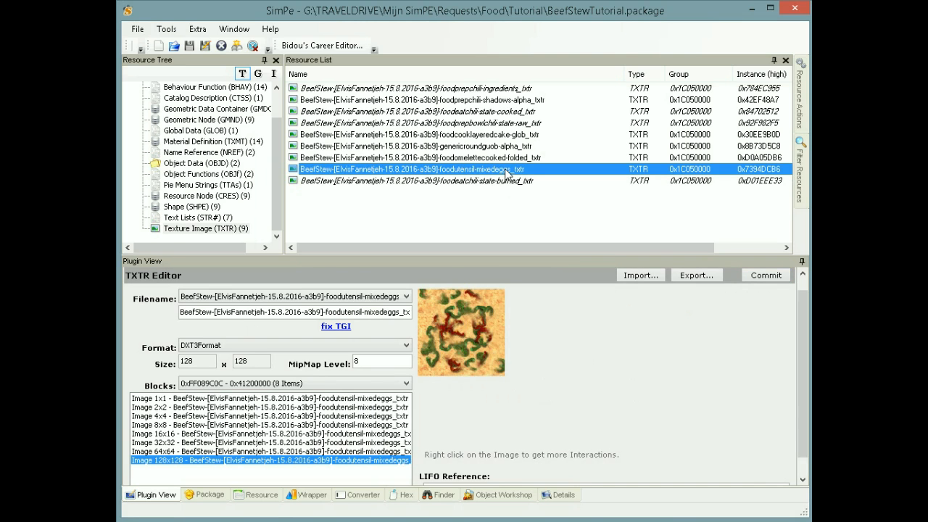
pyautogui.rightClick(477, 318)
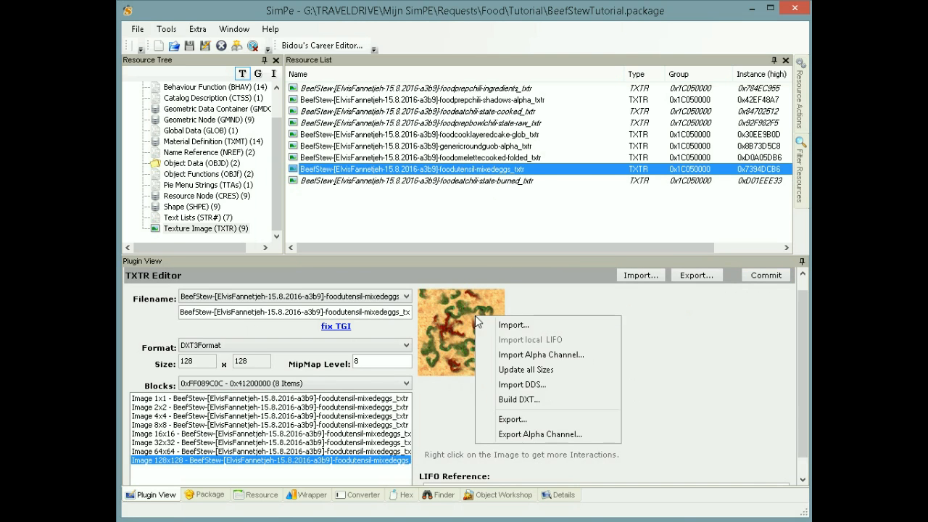
pyautogui.click(504, 399)
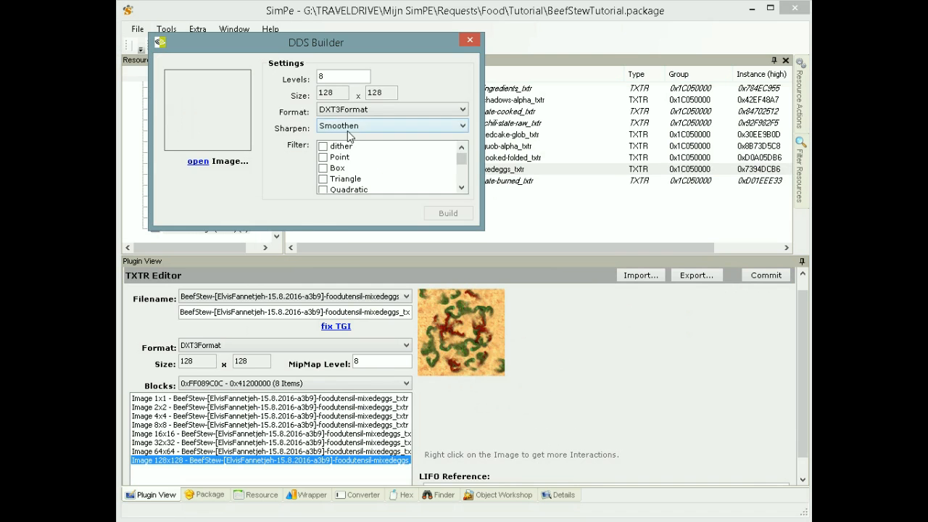
pyautogui.click(347, 129)
pyautogui.click(347, 138)
pyautogui.click(198, 163)
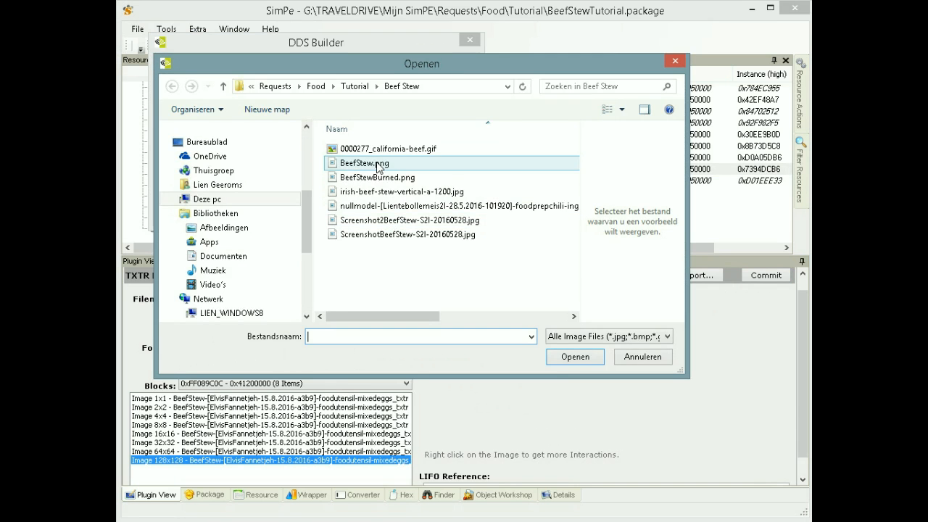
pyautogui.doubleClick(376, 165)
pyautogui.click(450, 215)
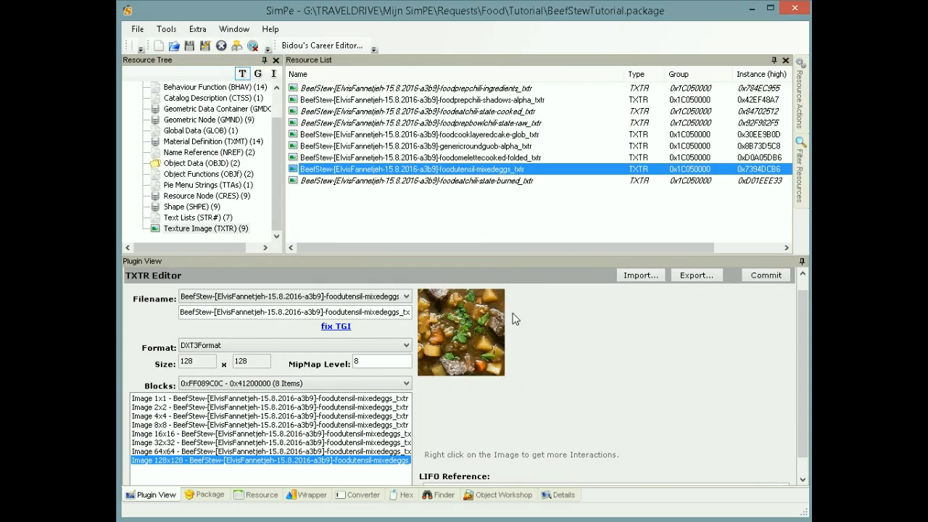
pyautogui.click(762, 277)
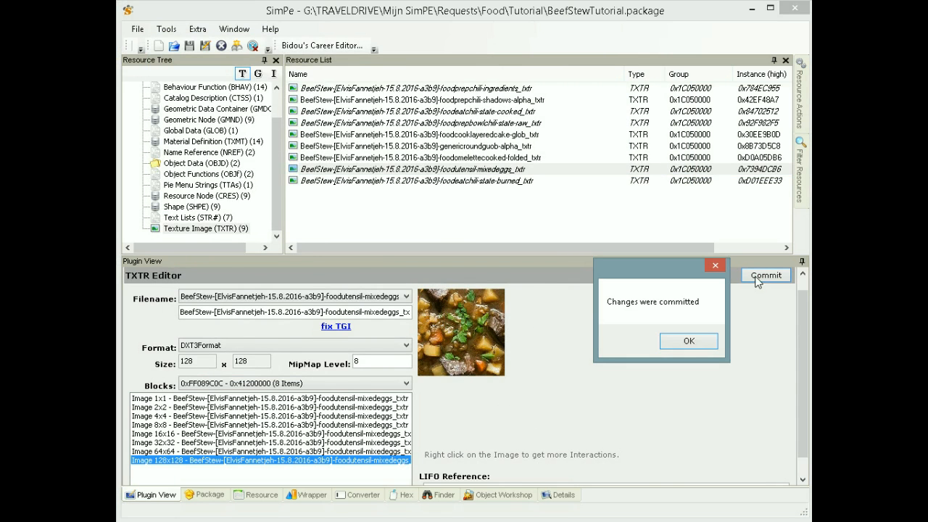
pyautogui.click(689, 341)
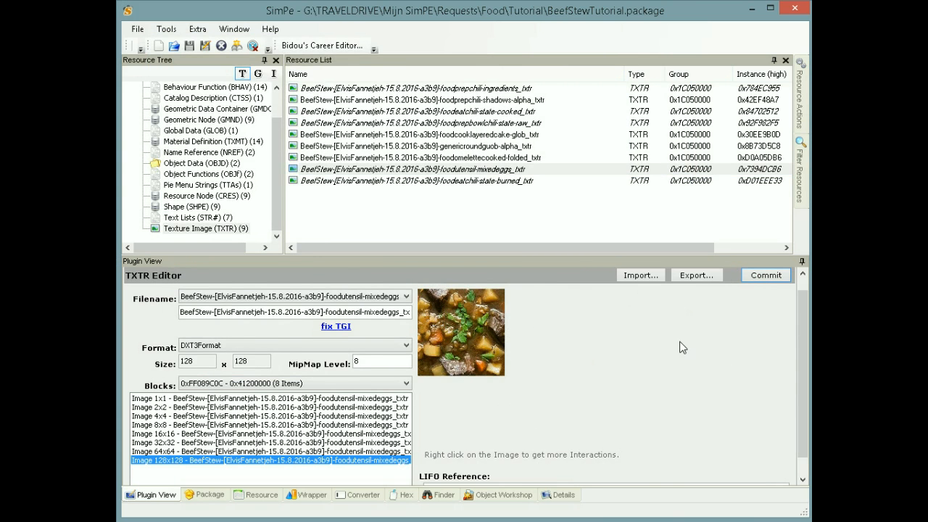
# Review the foodomelettecooked-folded, genericroundguob-alpha and foodcooklayeredcake-glob textures
pyautogui.click(532, 159)
pyautogui.click(519, 147)
pyautogui.click(525, 135)
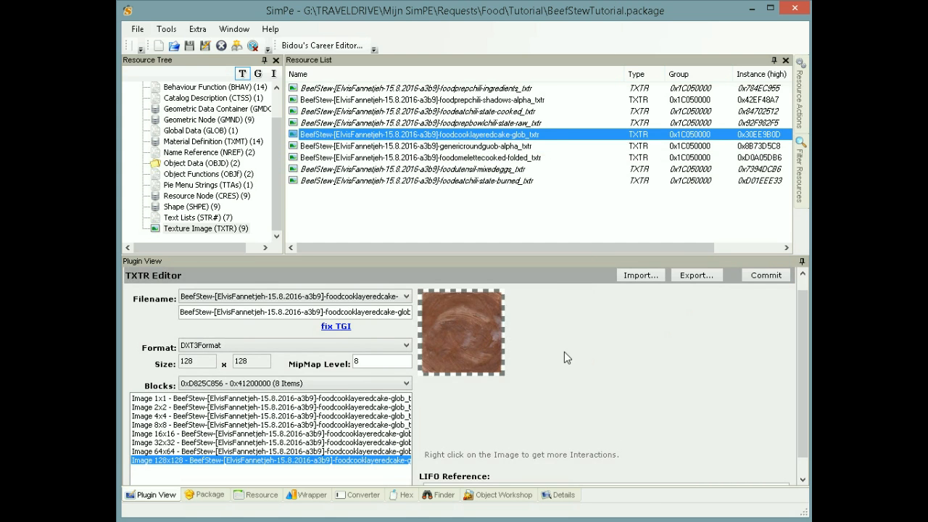
# Preview the foodeatchiliandbowl_root_rot_gmdc mesh from the geometric data containers and inspect the stew texture inside the bowl
pyautogui.scroll(1, 282, 138)
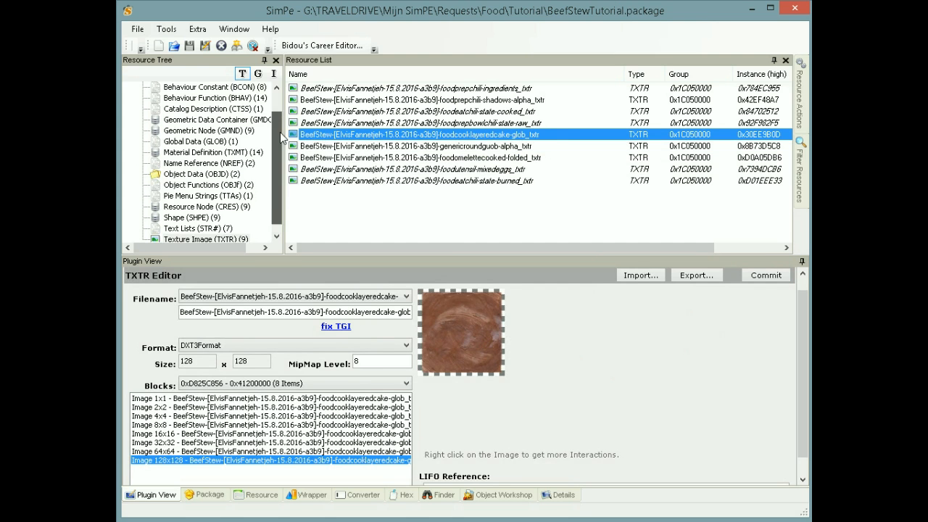
pyautogui.scroll(2, 282, 138)
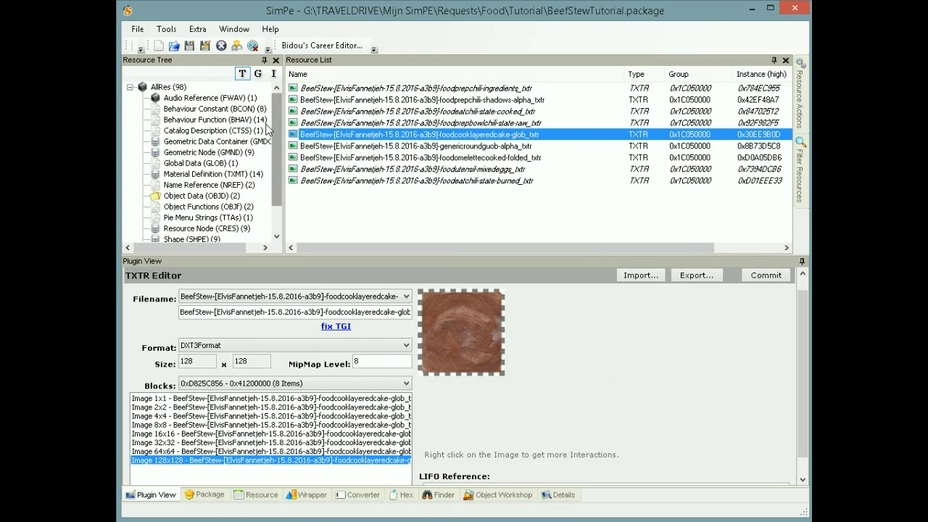
pyautogui.click(208, 140)
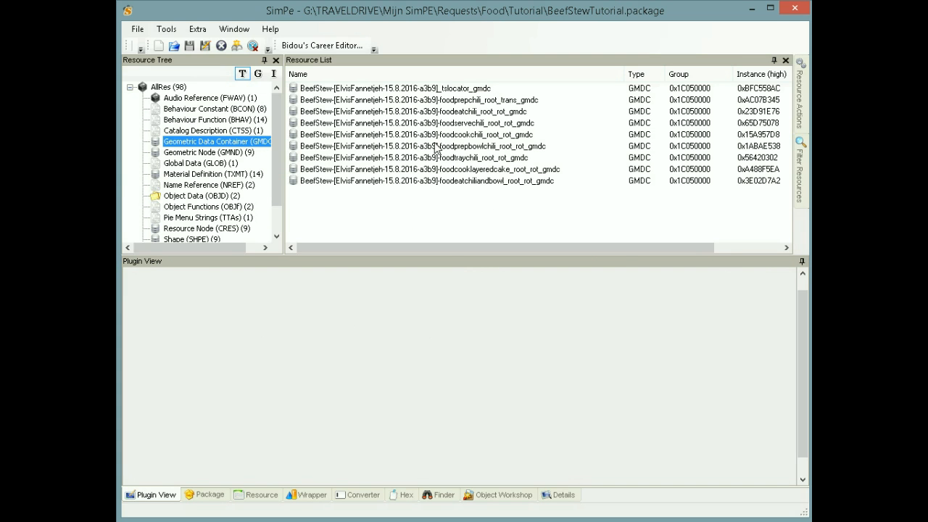
pyautogui.click(442, 181)
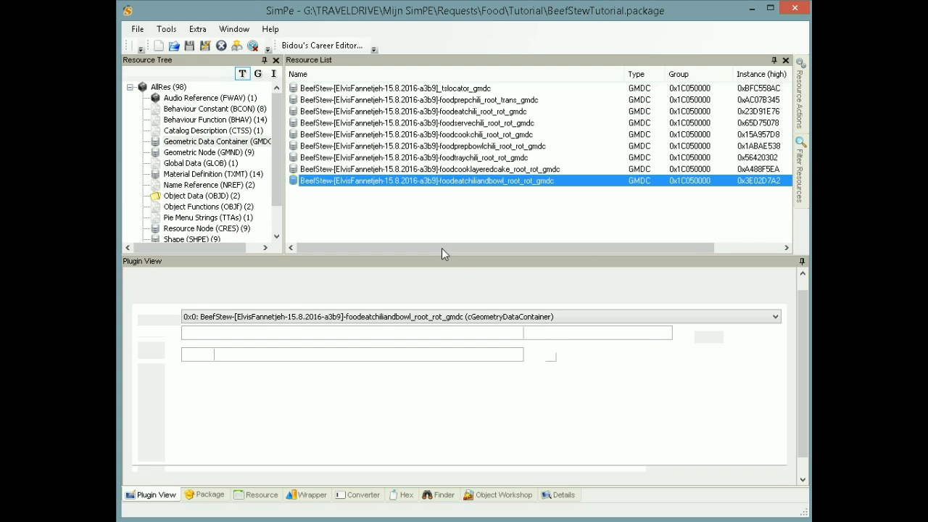
pyautogui.moveTo(443, 254); pyautogui.dragTo(444, 166)
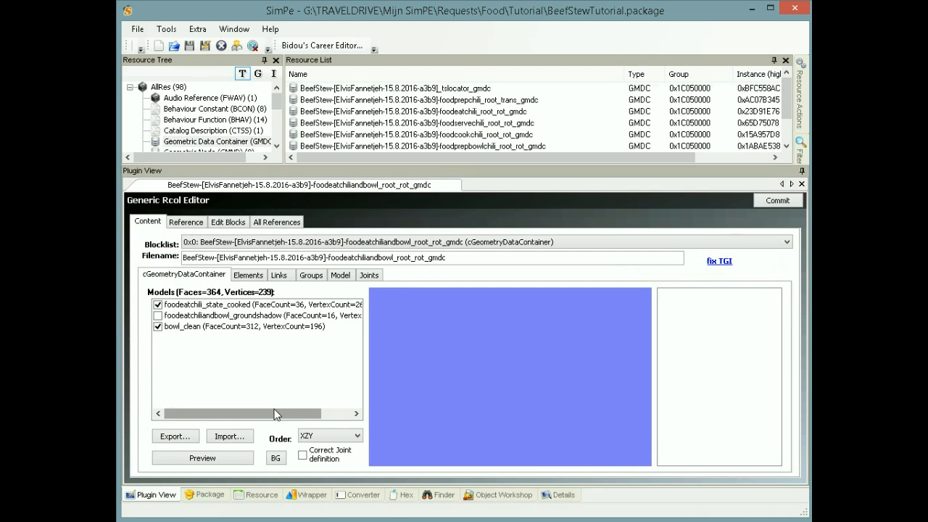
pyautogui.click(220, 459)
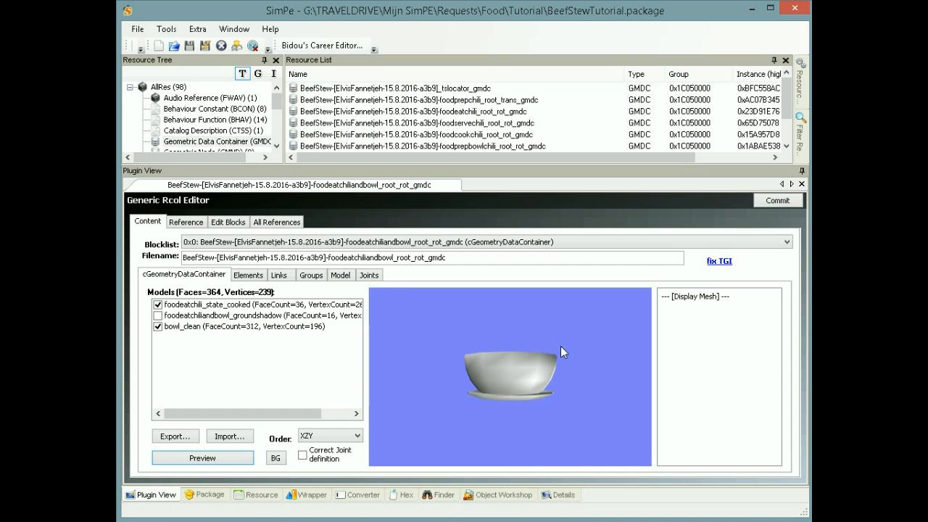
pyautogui.moveTo(560, 346); pyautogui.dragTo(512, 511)
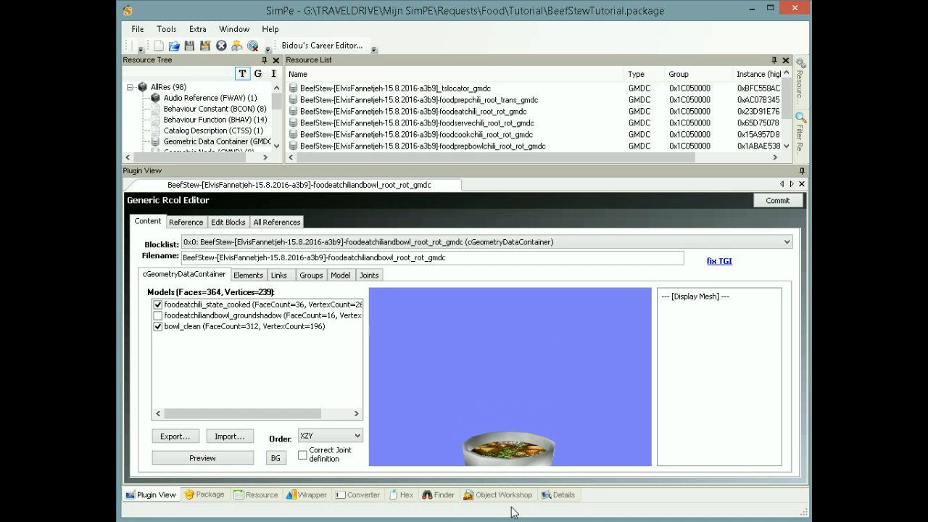
pyautogui.moveTo(514, 459); pyautogui.dragTo(515, 428)
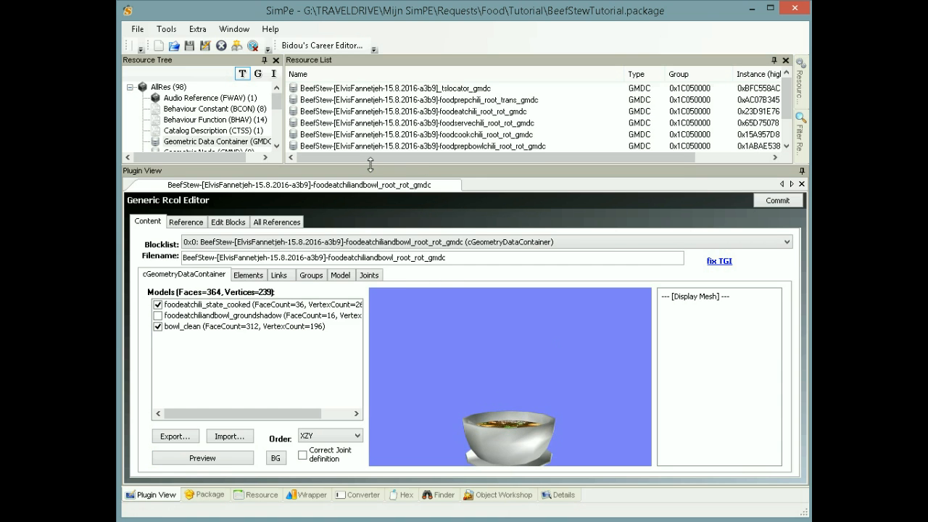
pyautogui.moveTo(371, 165); pyautogui.dragTo(368, 271)
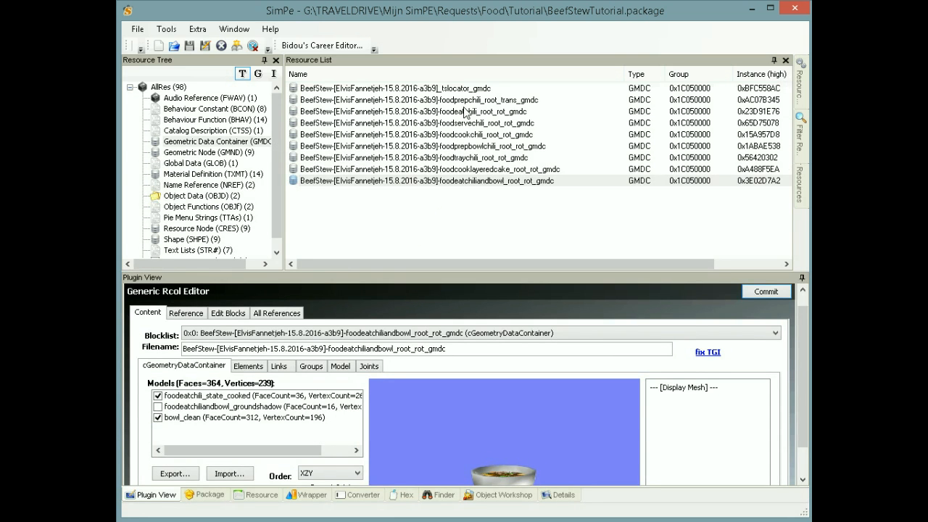
# Recheck the lists of texture images and geometric data containers, and save the package
pyautogui.click(277, 252)
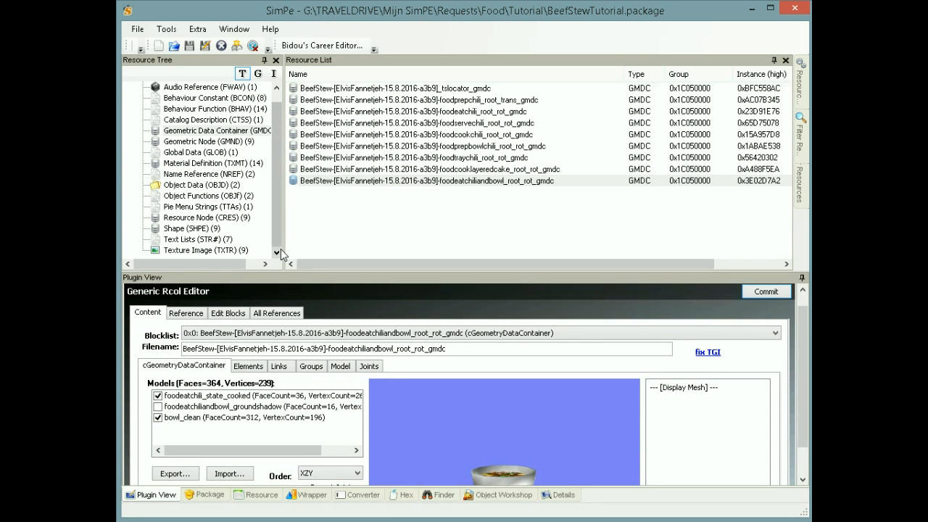
pyautogui.click(212, 251)
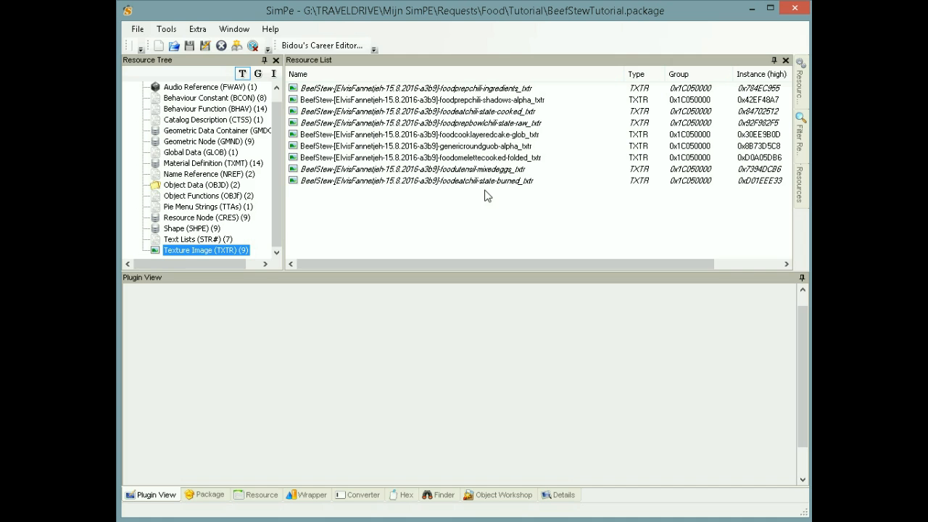
pyautogui.moveTo(278, 188); pyautogui.dragTo(278, 174)
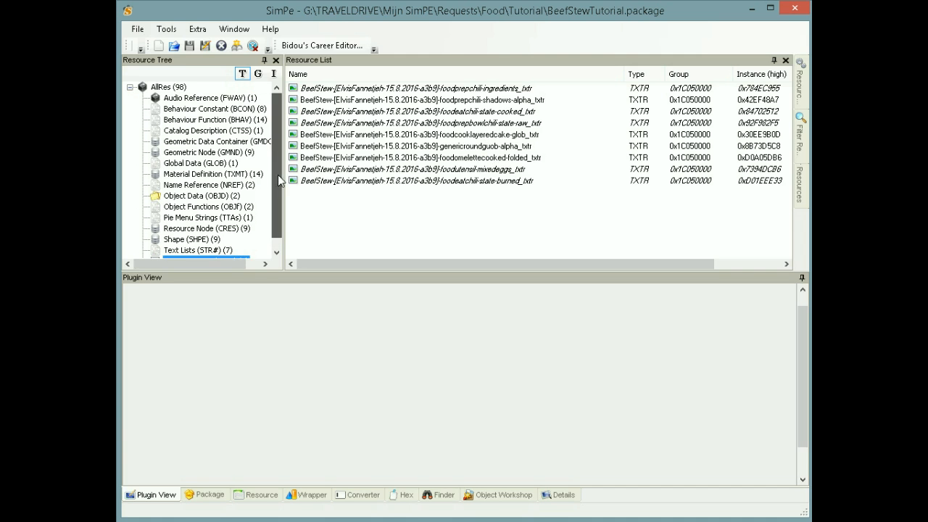
pyautogui.click(232, 141)
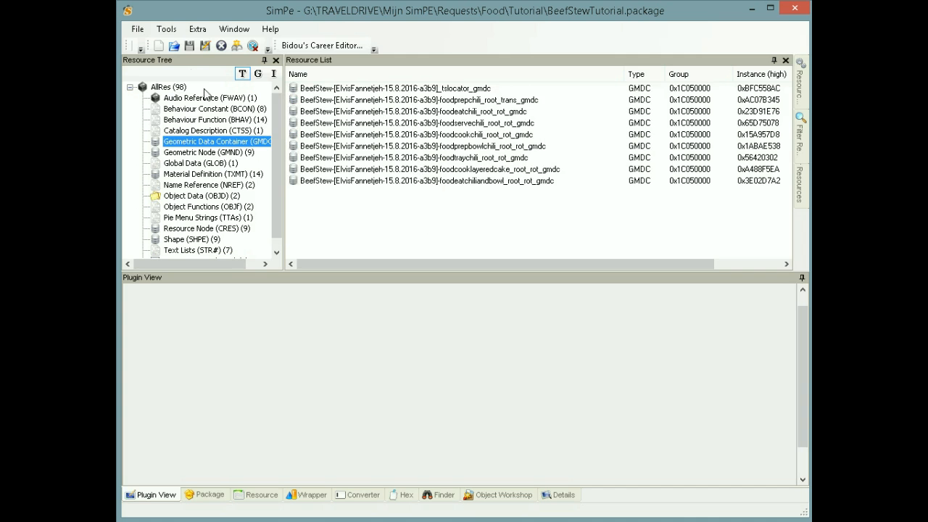
pyautogui.click(190, 46)
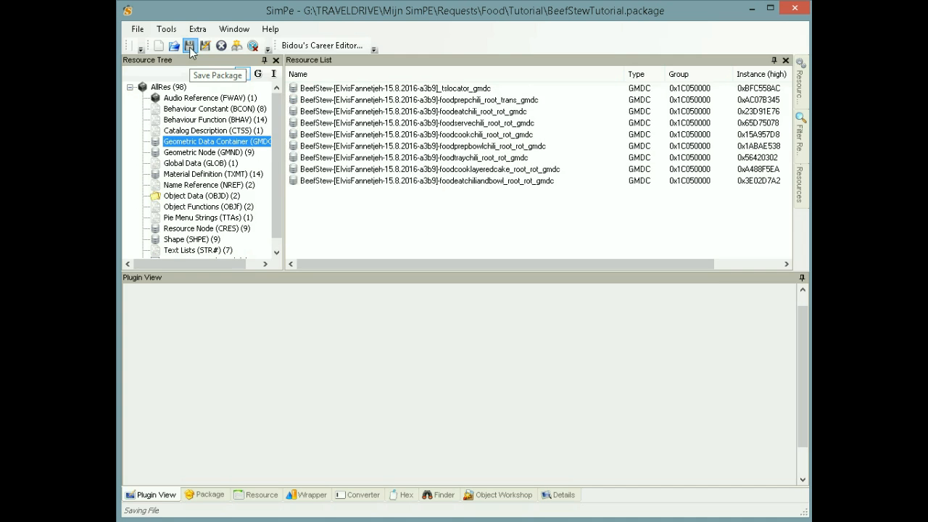